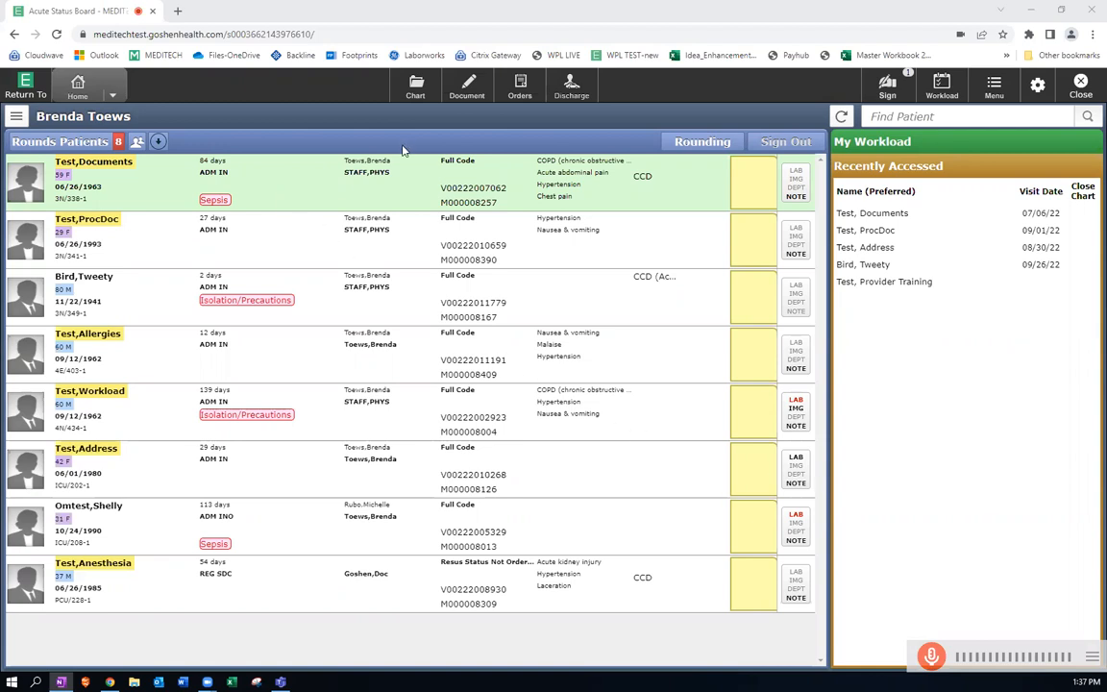
# Open document selection for the highlighted patient and browse all available note templates, returning to the favorites-only list.
pyautogui.click(468, 88)
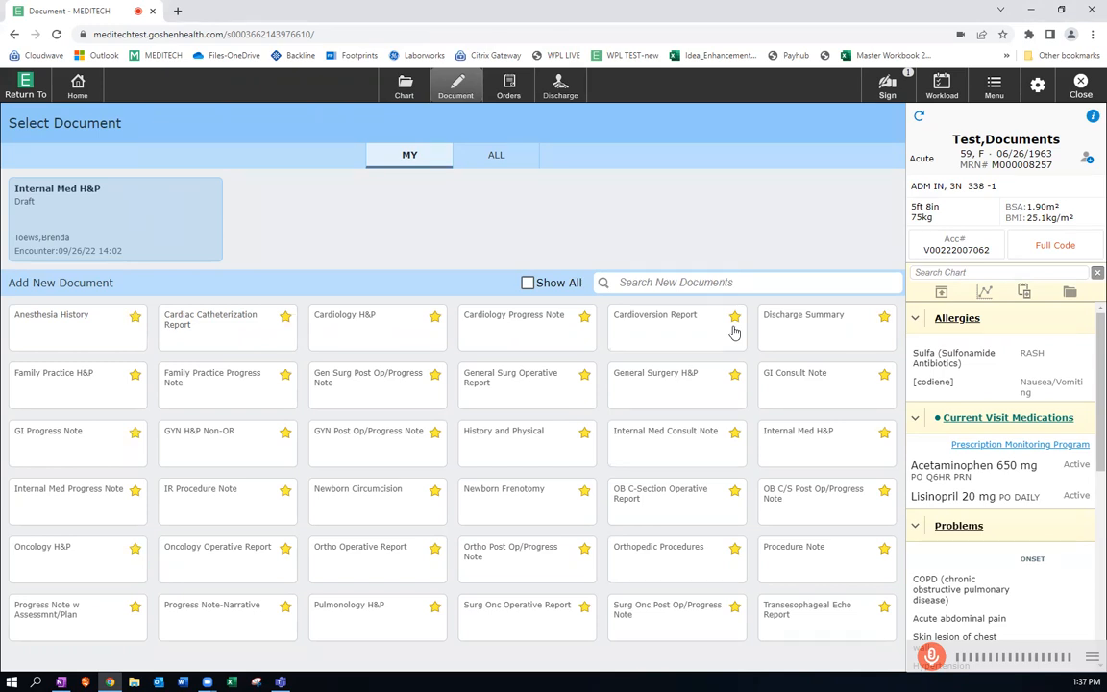
pyautogui.click(529, 284)
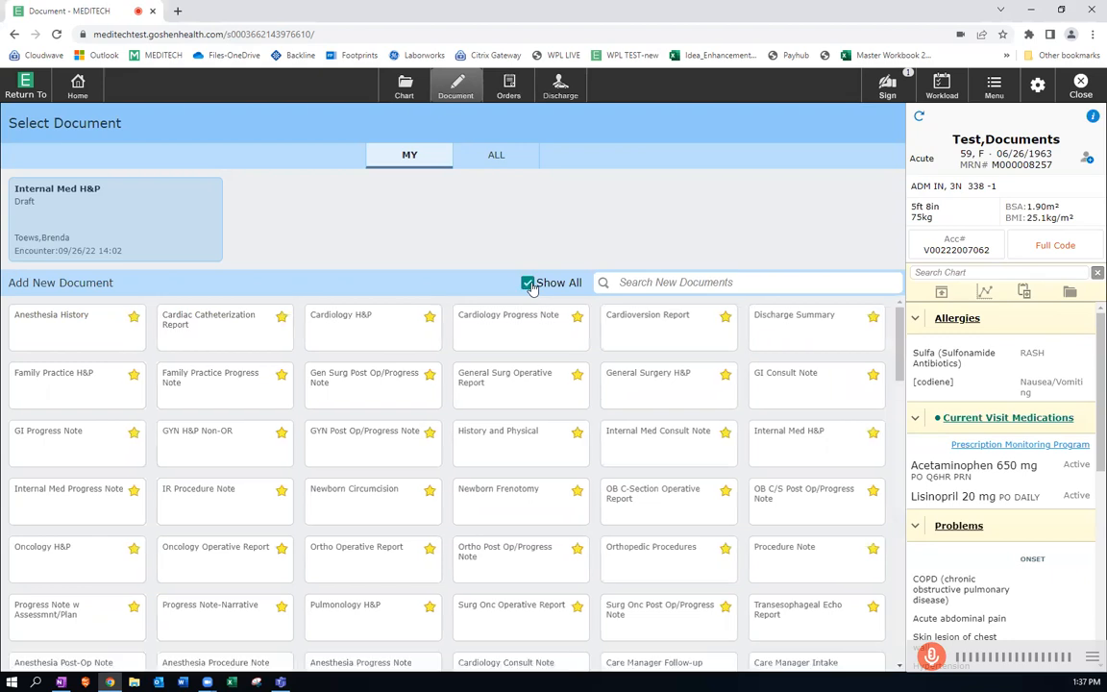
pyautogui.scroll(-2, 608, 487)
pyautogui.scroll(-1, 608, 487)
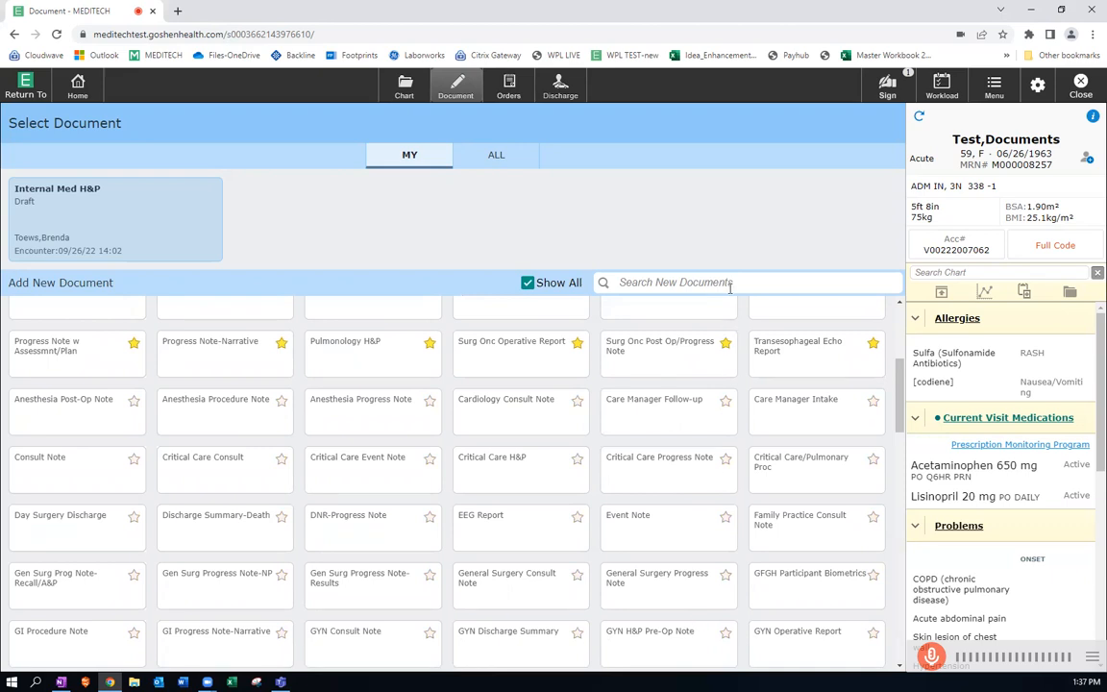
pyautogui.click(528, 283)
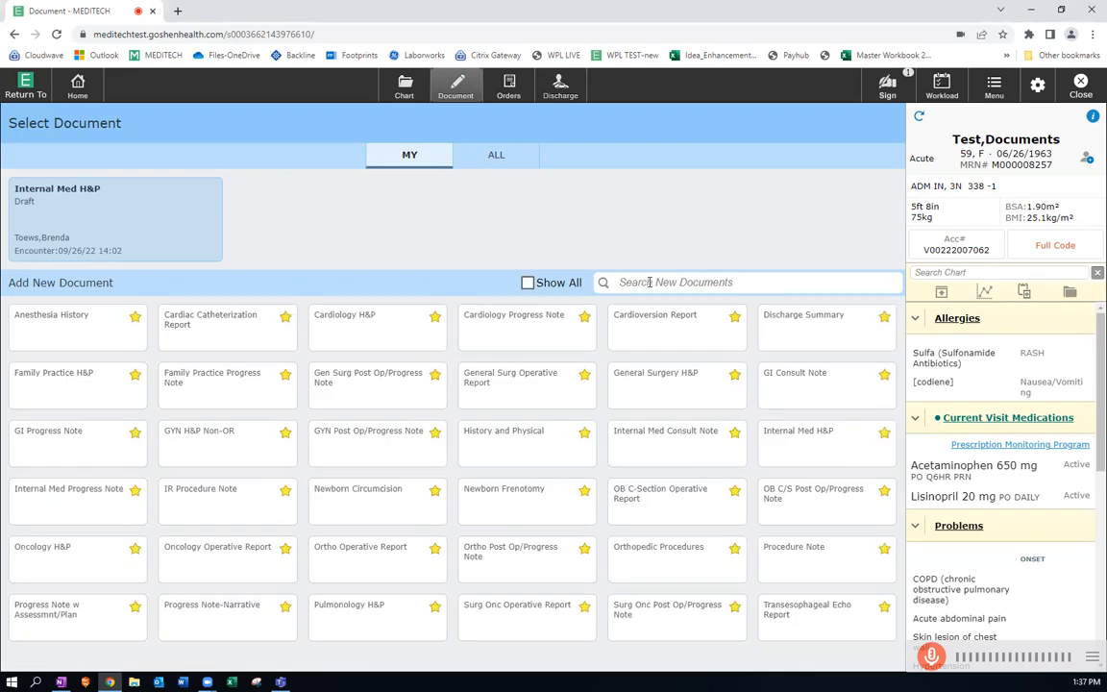
# Look through the searchable list of new documents and start an Internal Med H&P note.
pyautogui.click(647, 281)
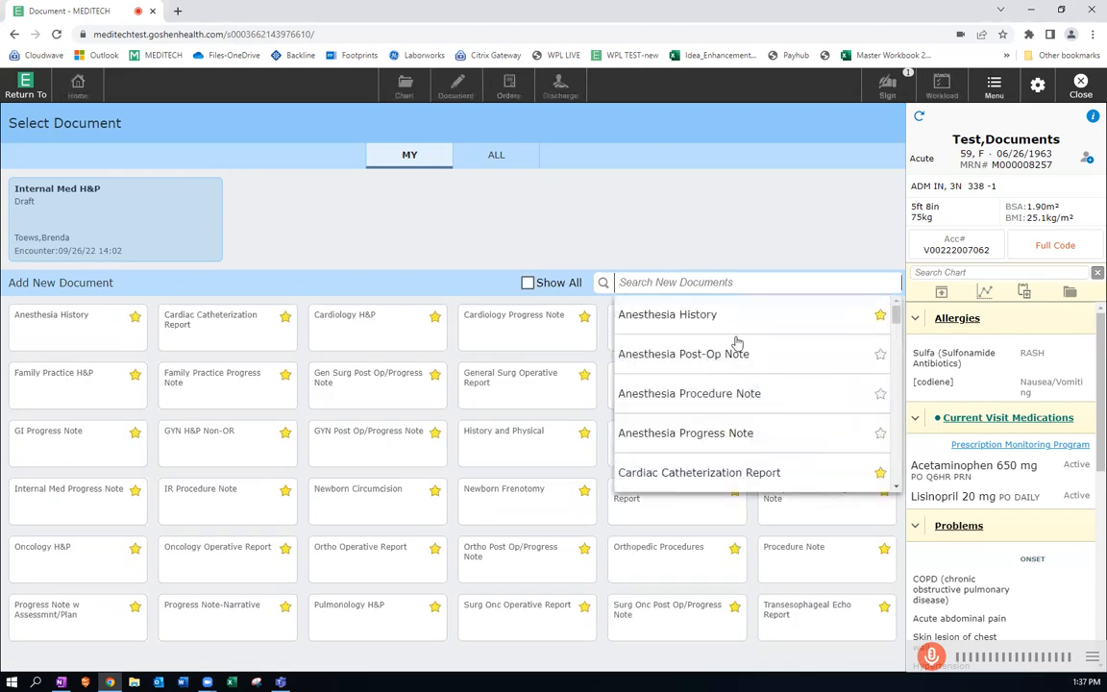
pyautogui.scroll(-2, 734, 343)
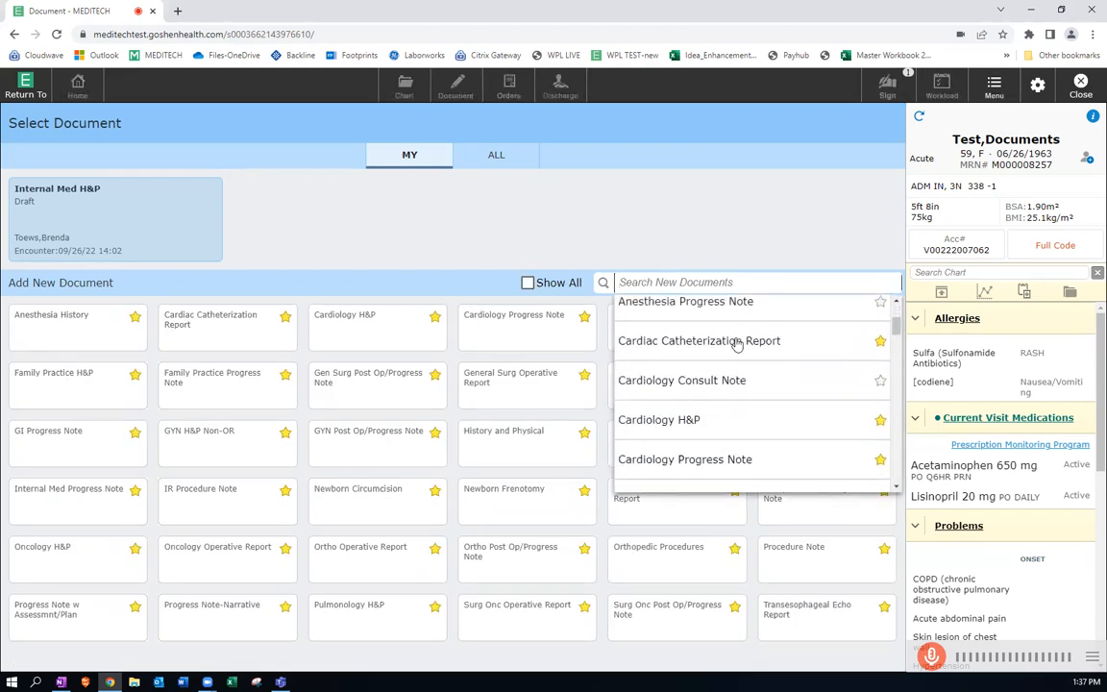
pyautogui.scroll(1, 740, 344)
pyautogui.scroll(2, 740, 344)
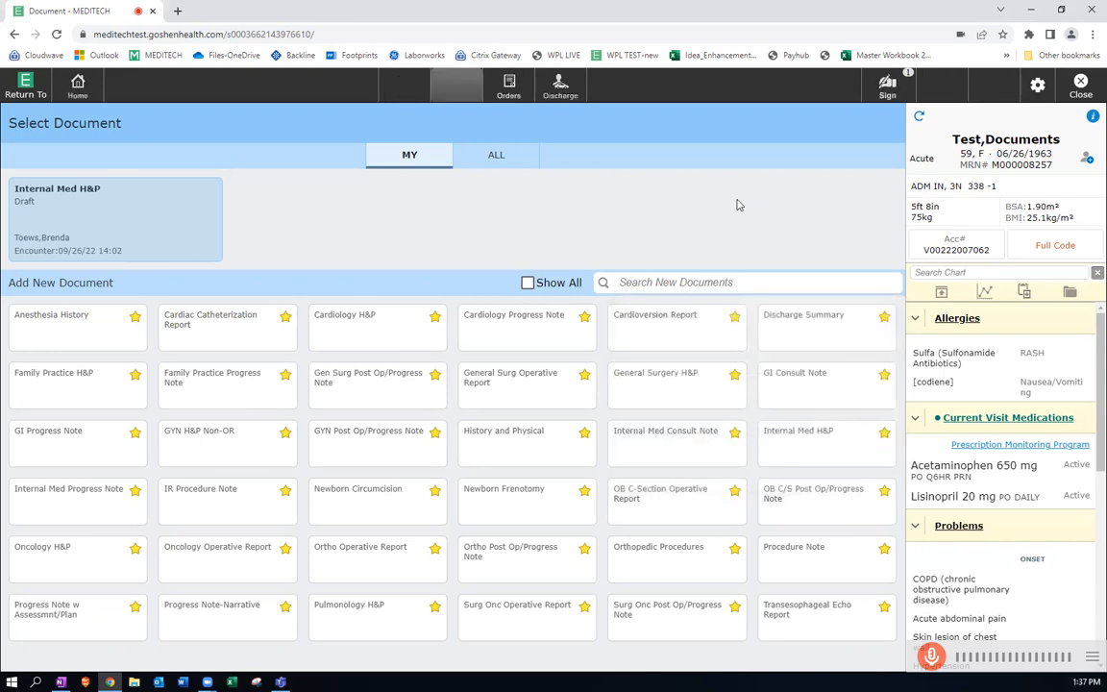
pyautogui.click(809, 443)
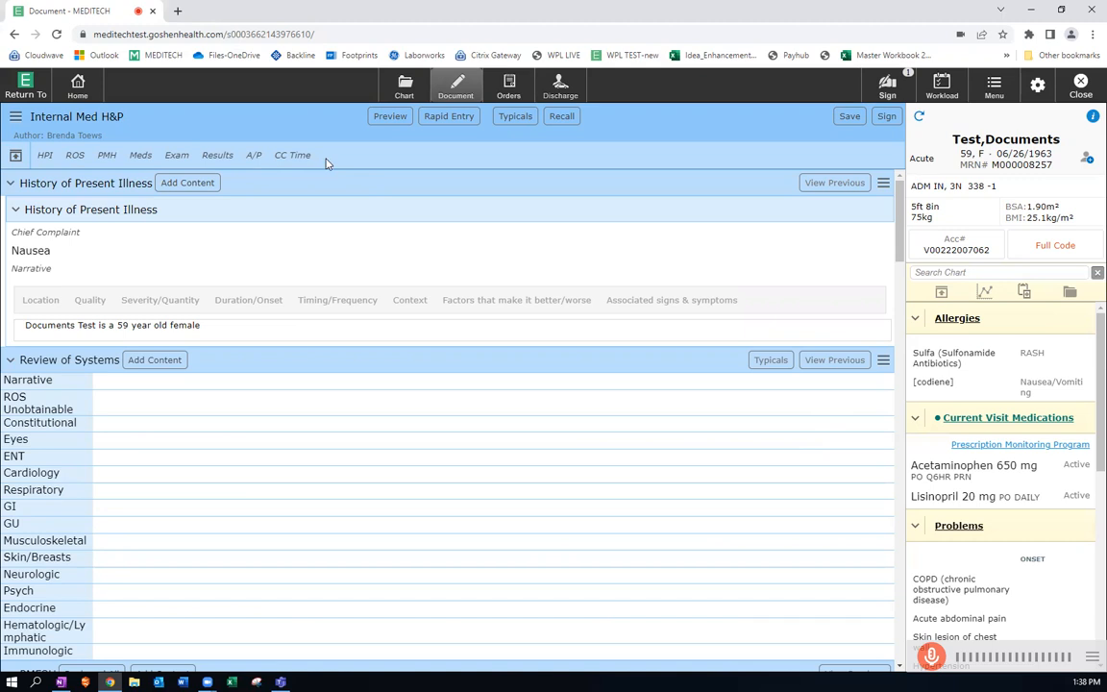
# Look over the note layout, collapsing and re-expanding the History of Present Illness section and its subsection.
pyautogui.scroll(-10, 407, 244)
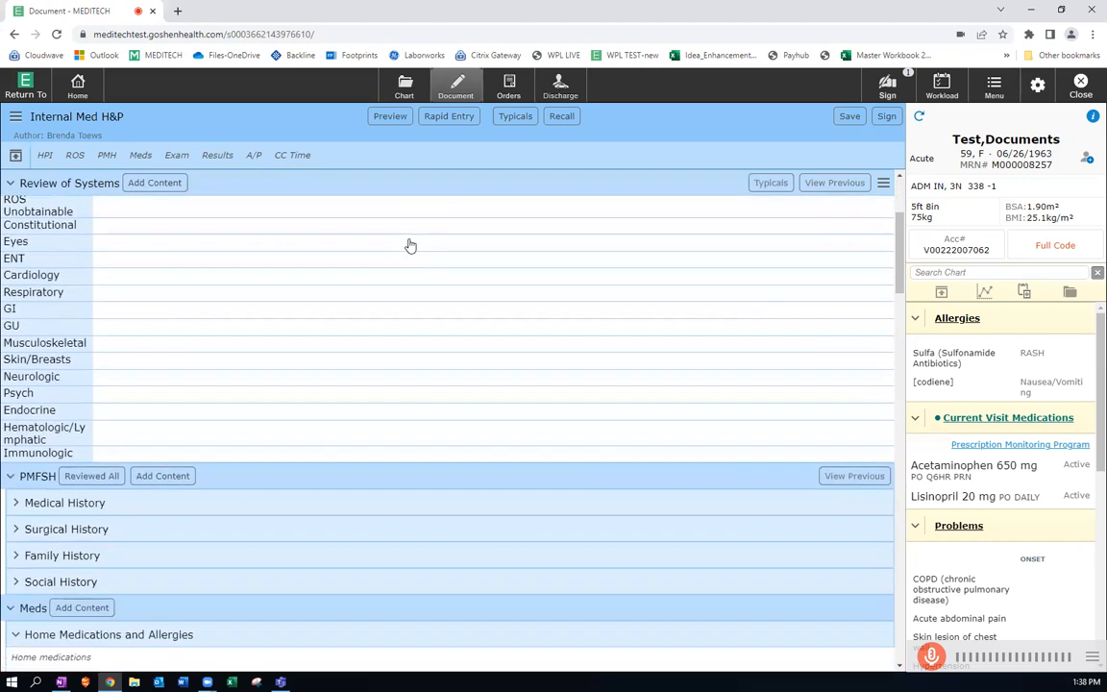
pyautogui.scroll(10, 412, 246)
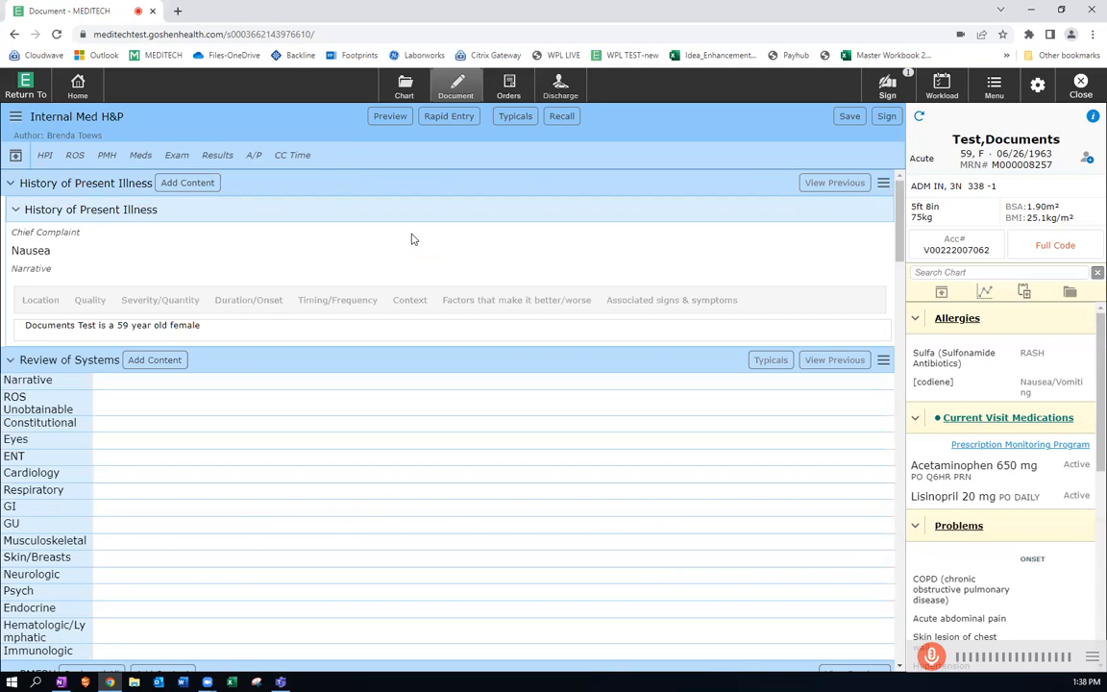
pyautogui.click(9, 185)
pyautogui.click(10, 185)
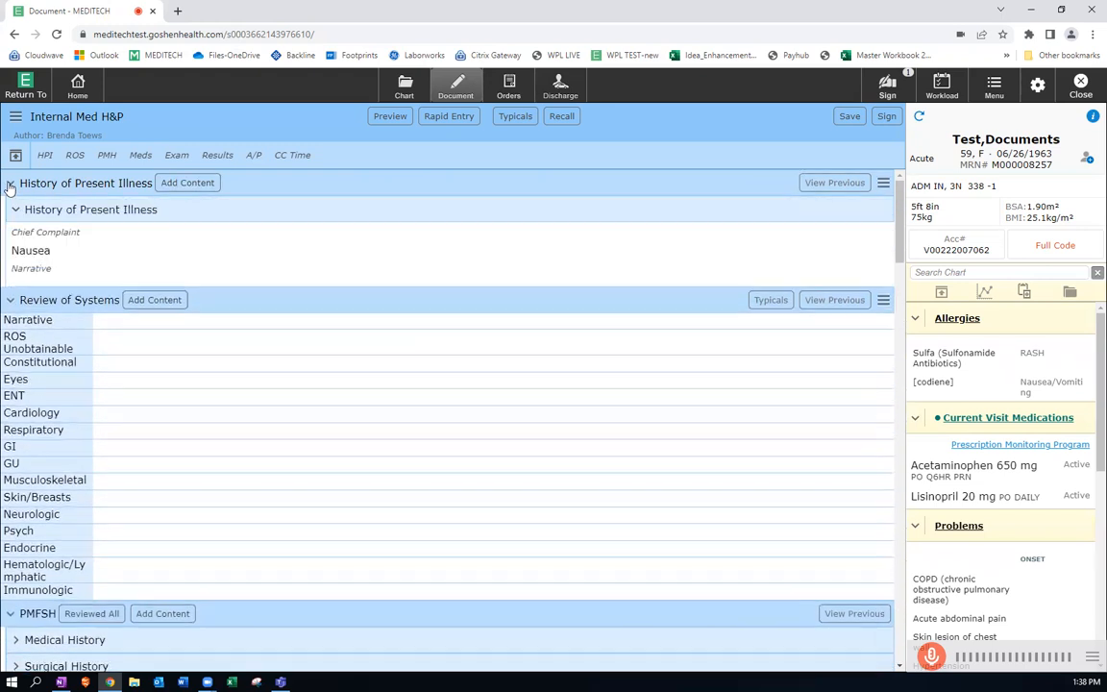
pyautogui.click(129, 210)
pyautogui.click(125, 209)
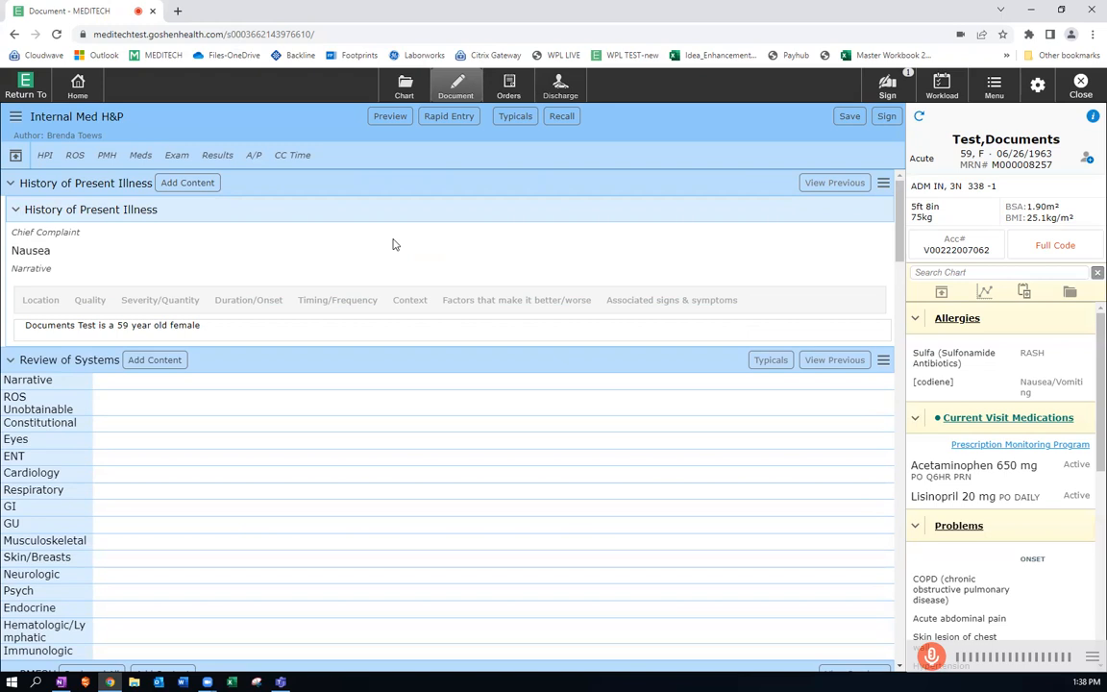
# Activate the History of Present Illness narrative for editing and view its canned text options without inserting any.
pyautogui.click(227, 330)
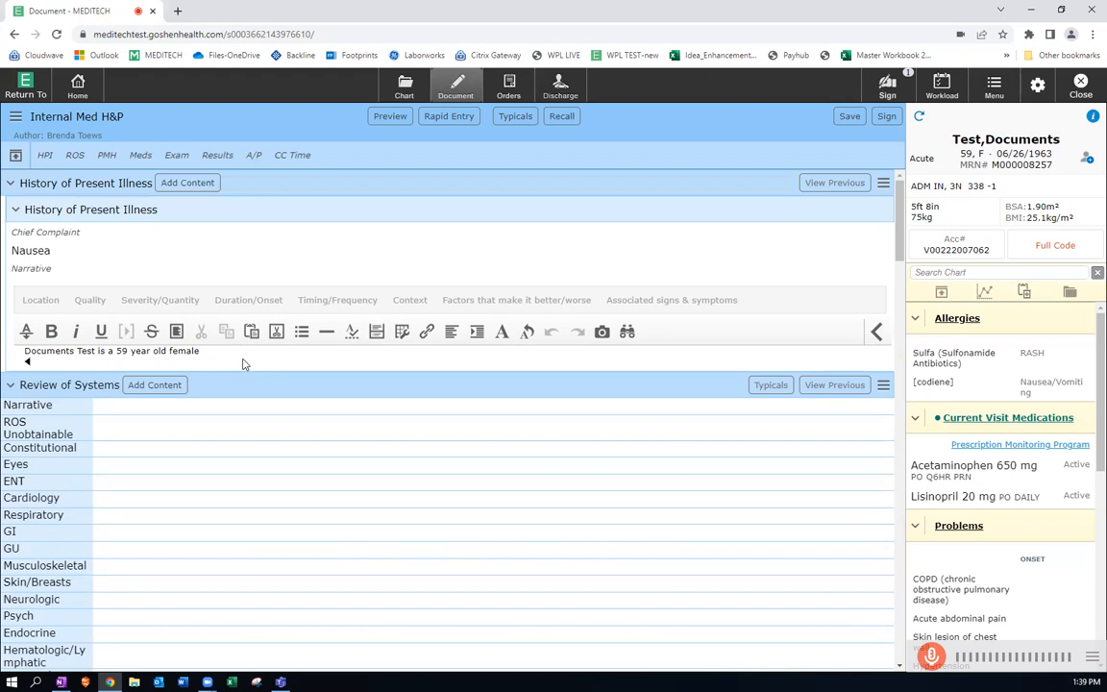
pyautogui.click(27, 334)
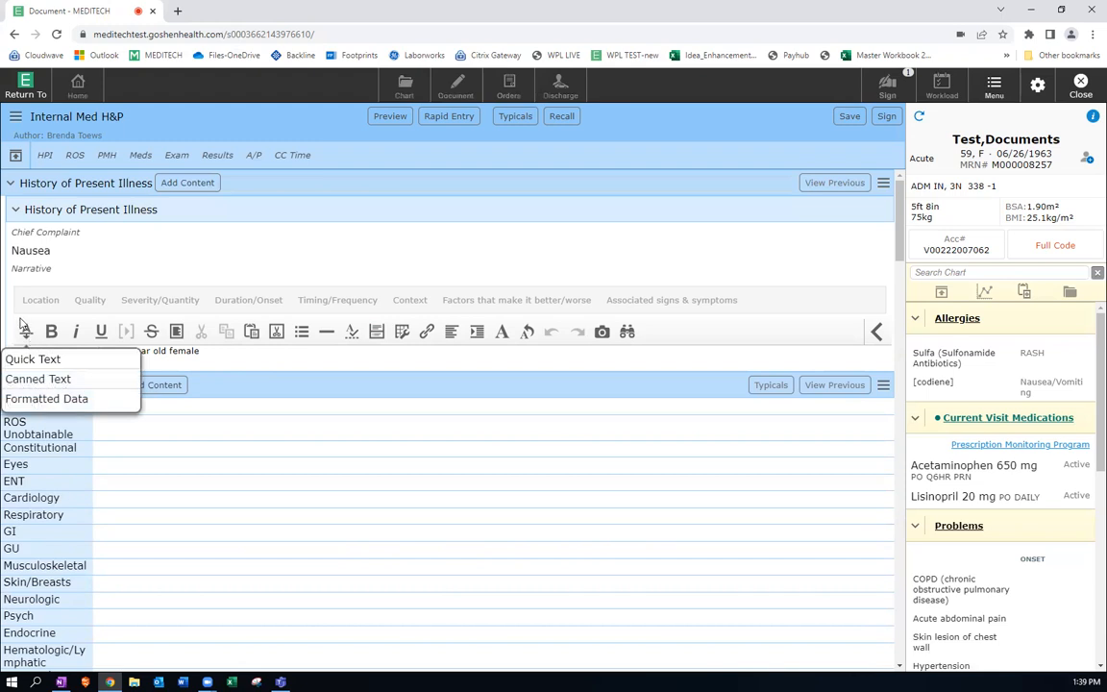
pyautogui.click(246, 358)
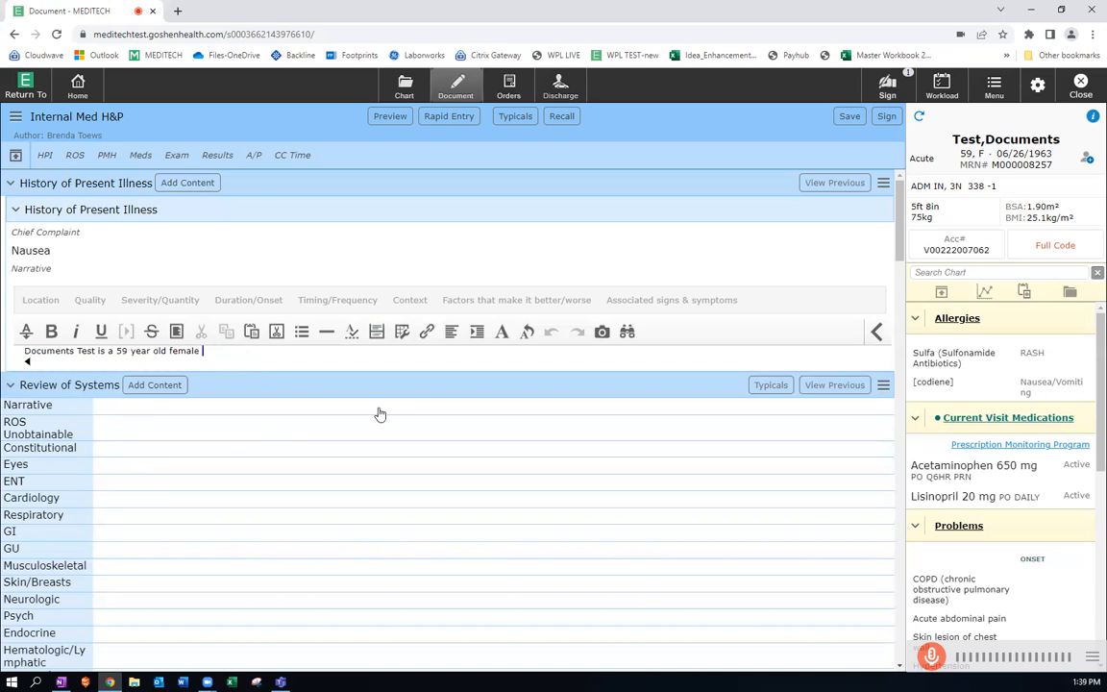
# Expand the ROS Unobtainable, Narrative and Constitutional rows in Review of Systems, and bring up the Constitutional findings.
pyautogui.scroll(-3, 379, 414)
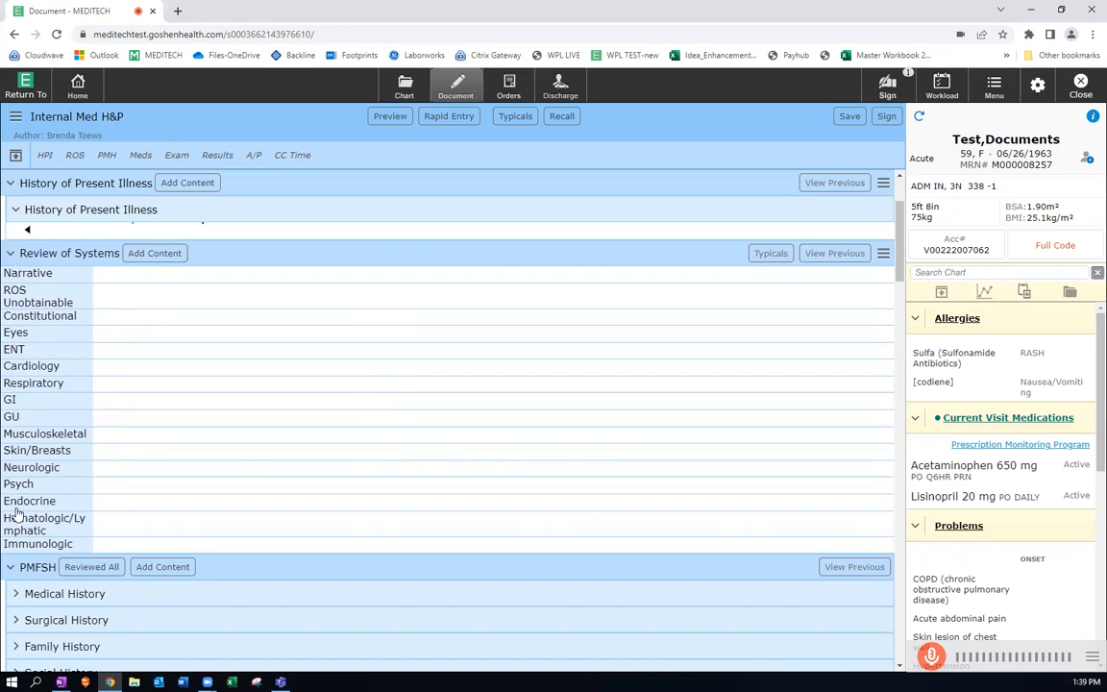
pyautogui.click(17, 289)
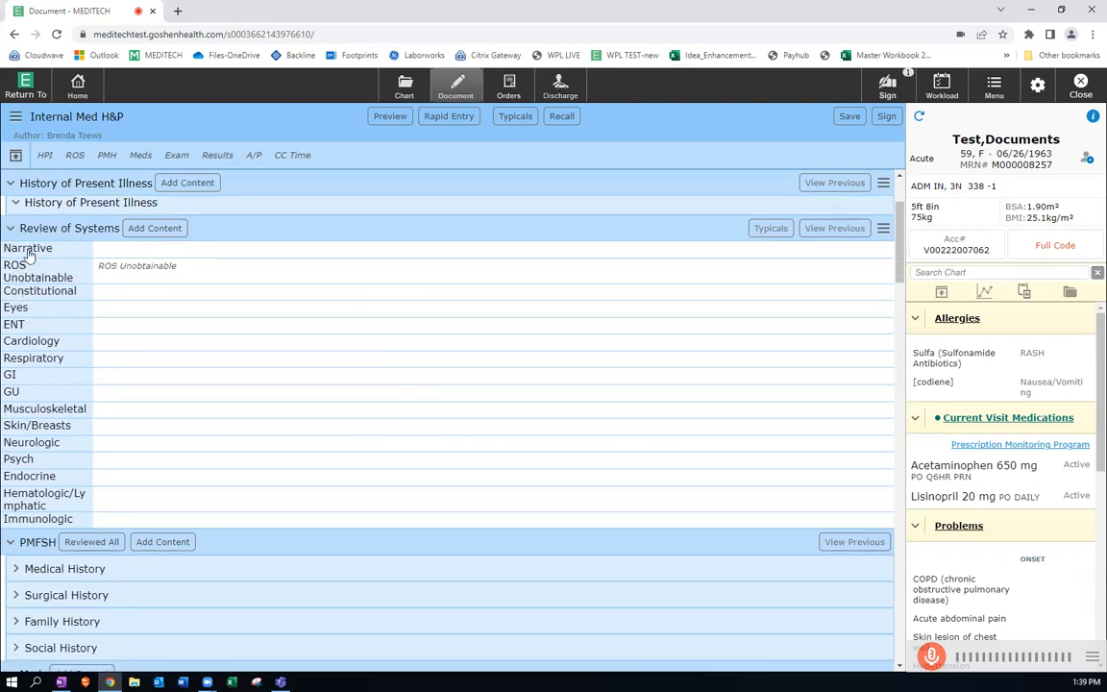
pyautogui.click(29, 250)
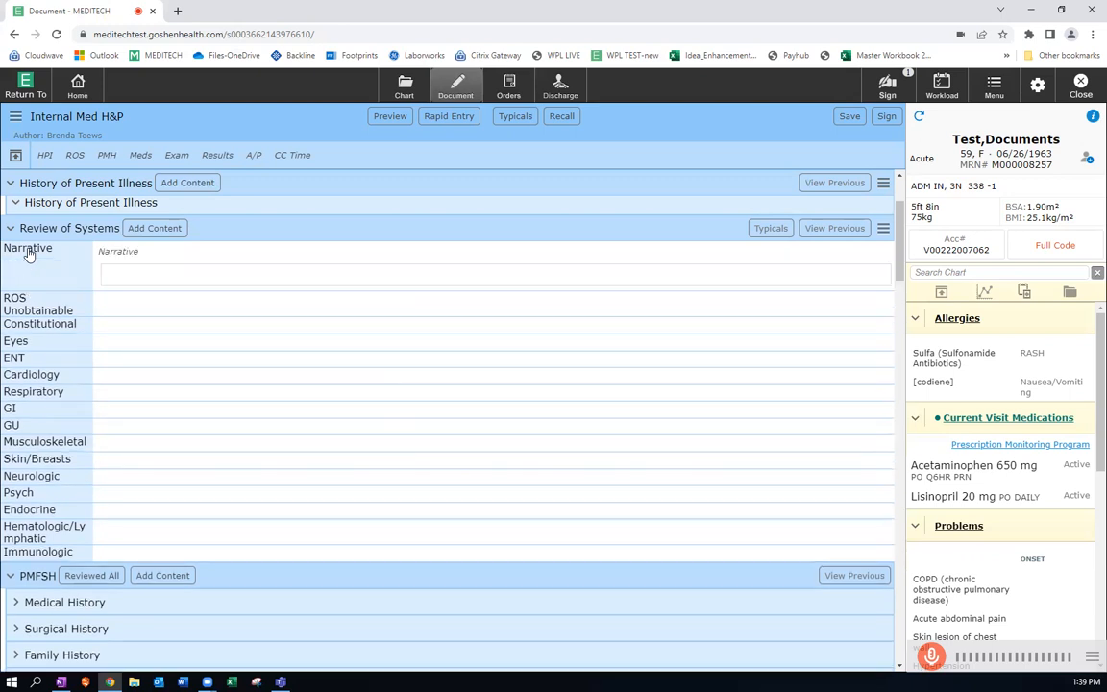
pyautogui.click(138, 277)
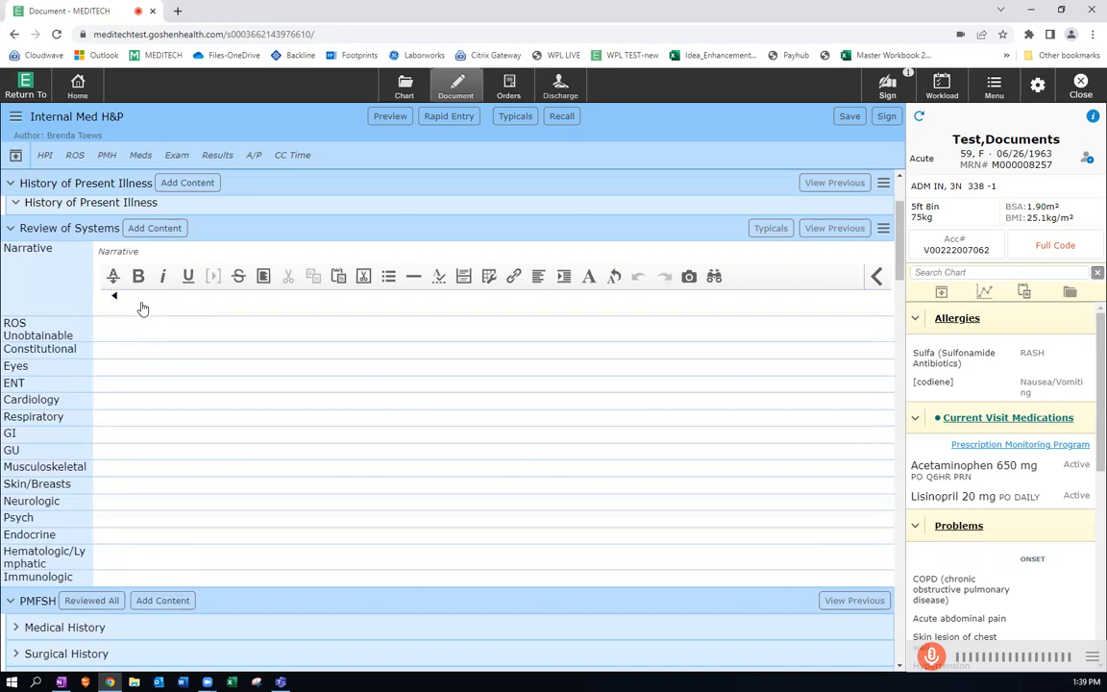
pyautogui.click(21, 352)
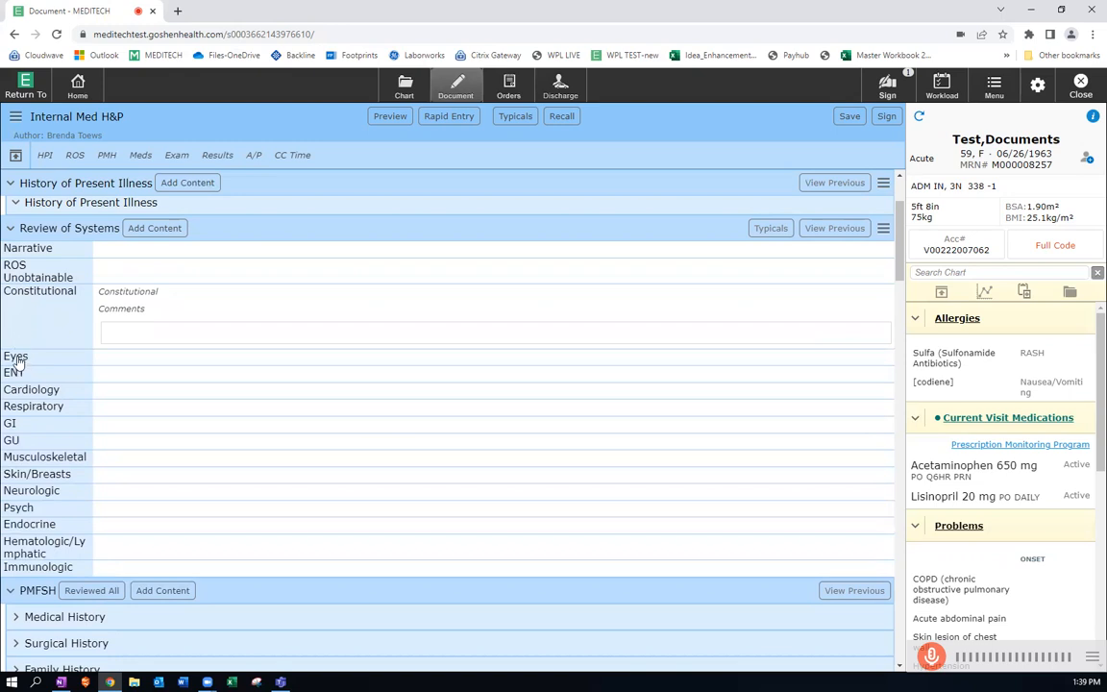
pyautogui.click(141, 294)
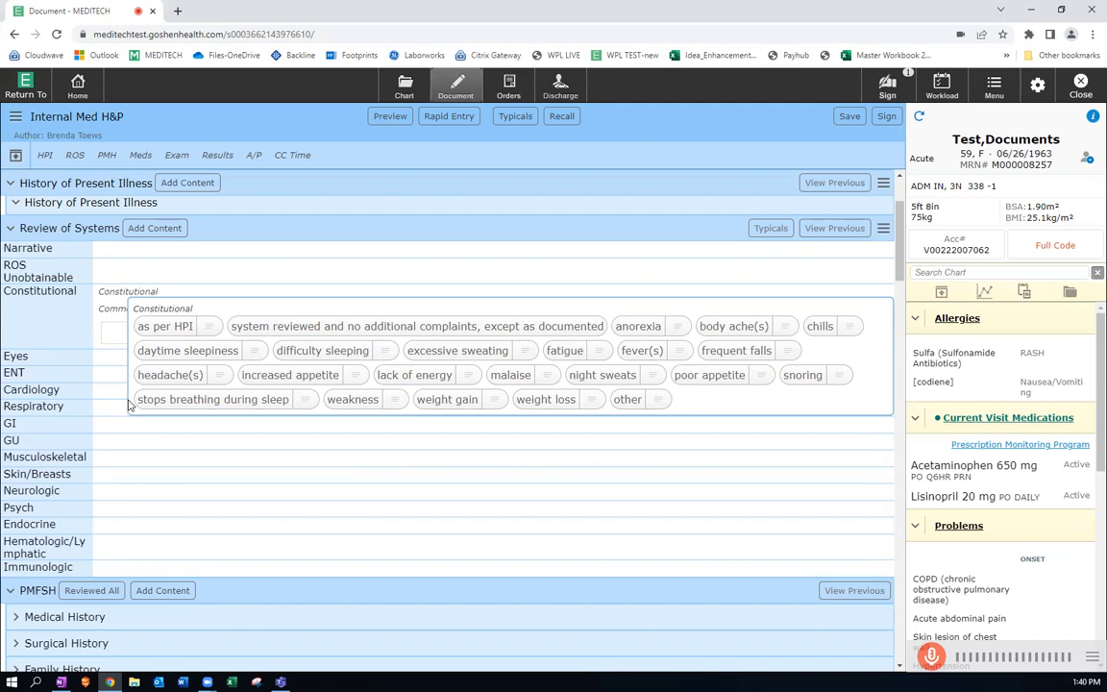
# Try "system reviewed and no additional complaints, except as documented" and the anorexia finding under Constitutional, clearing both selections.
pyautogui.click(438, 330)
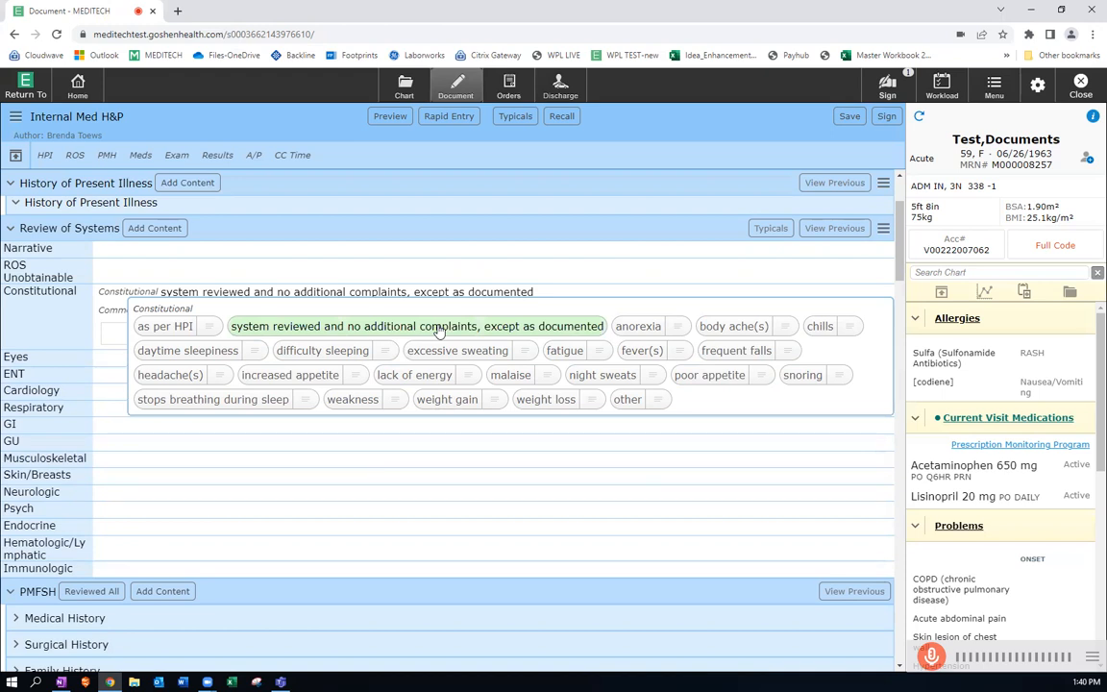
pyautogui.click(438, 329)
pyautogui.click(634, 327)
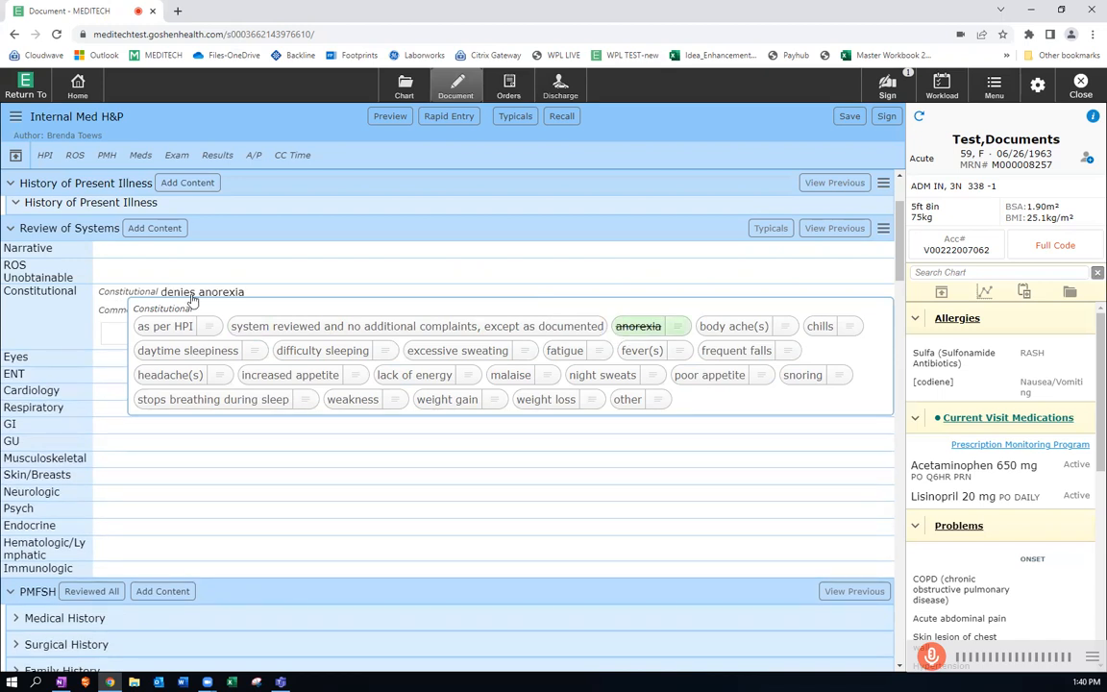
pyautogui.click(648, 328)
pyautogui.click(648, 328)
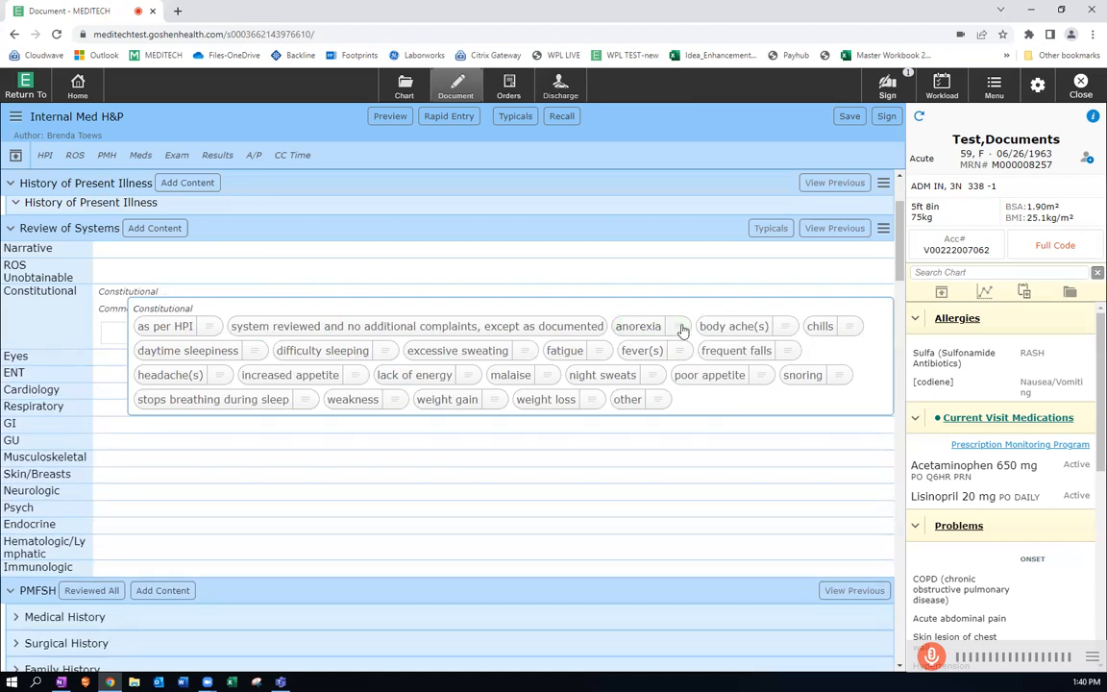
# Record anorexia as a reported Constitutional finding with the annotation "Comment".
pyautogui.click(681, 327)
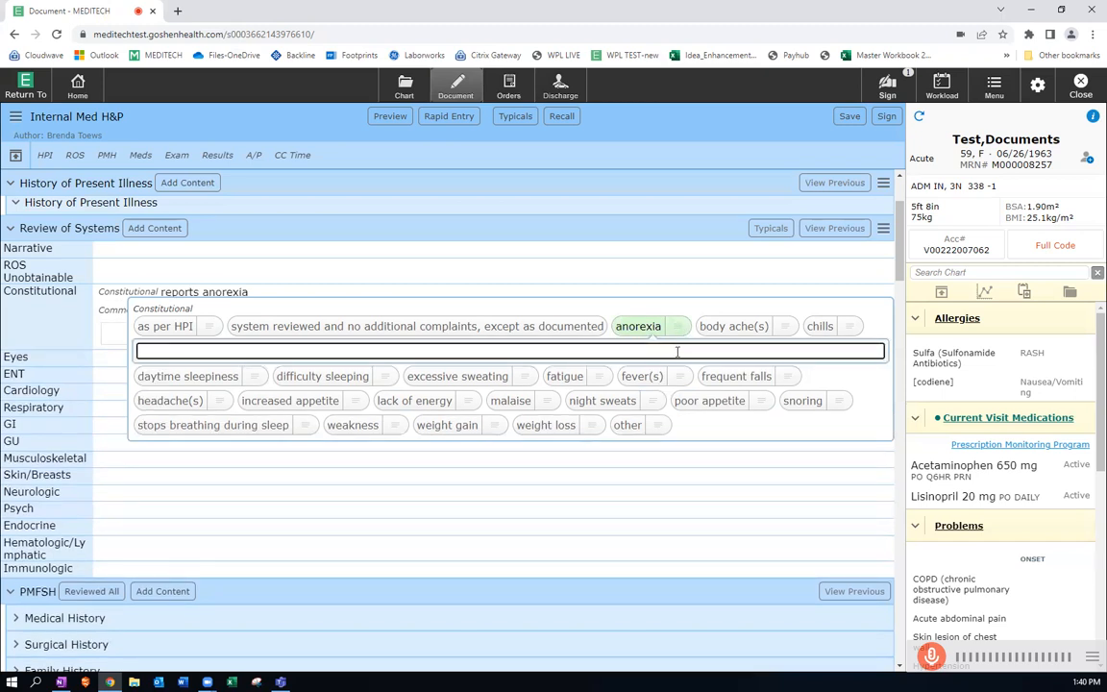
pyautogui.write('Commebnt')
pyautogui.press('BackSpace')
pyautogui.press('BackSpace')
pyautogui.press('BackSpace')
pyautogui.write('nt')
pyautogui.press('Tab')
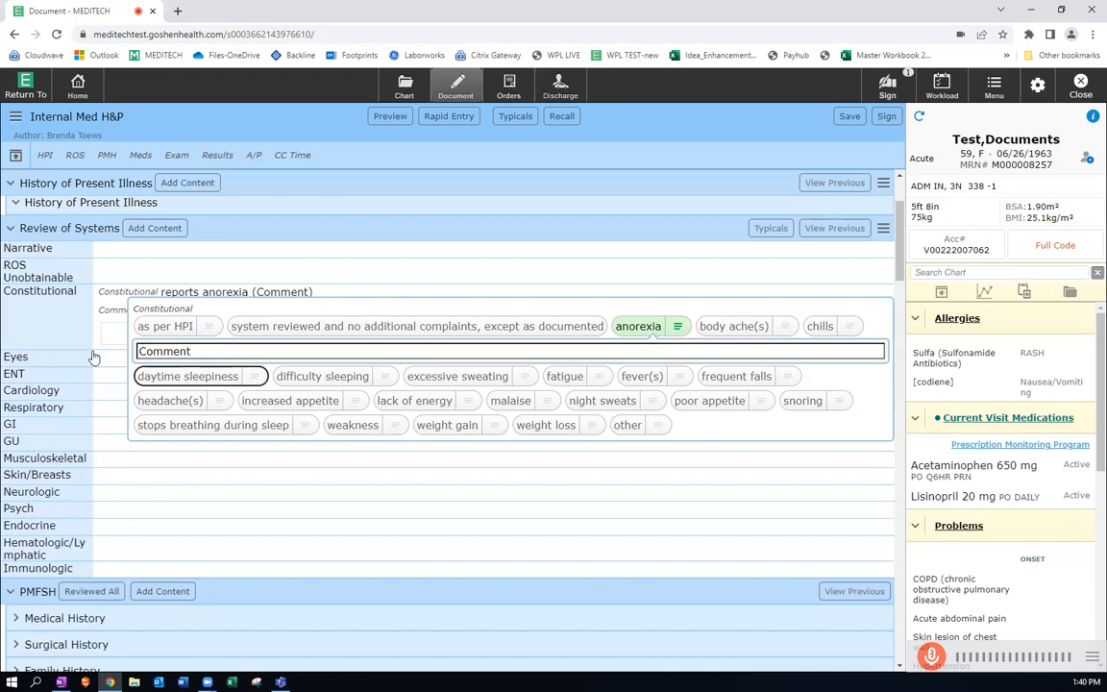
# View the selectable findings for Eyes and for Ears, Nose, Mouth, and Throat in Review of Systems.
pyautogui.click(19, 359)
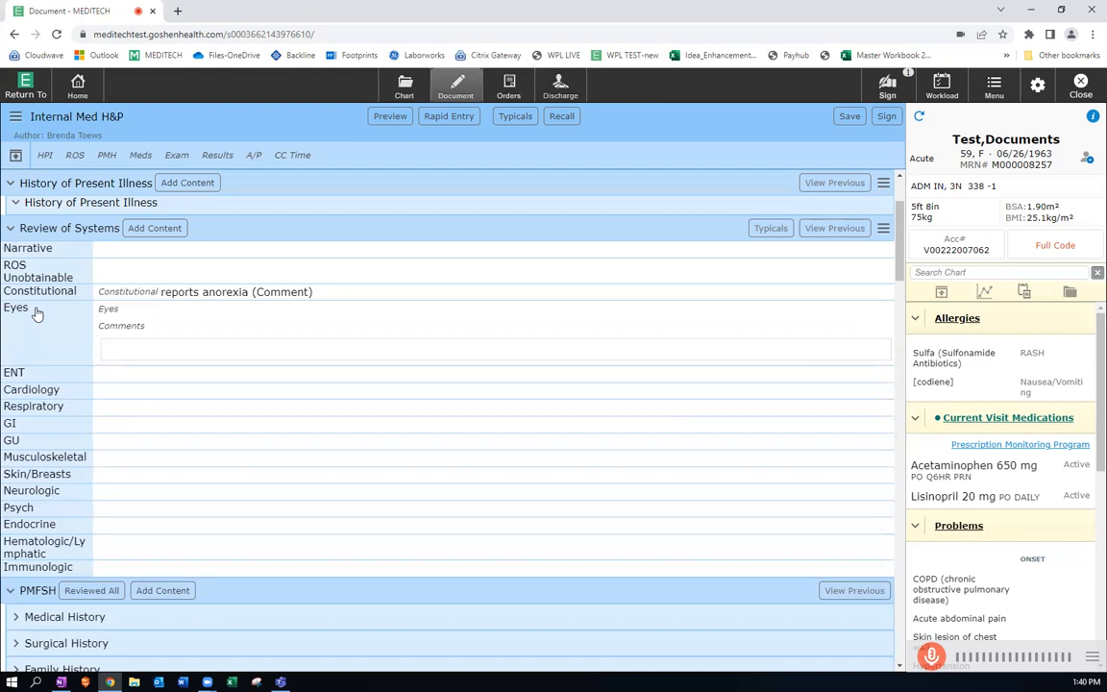
pyautogui.click(107, 313)
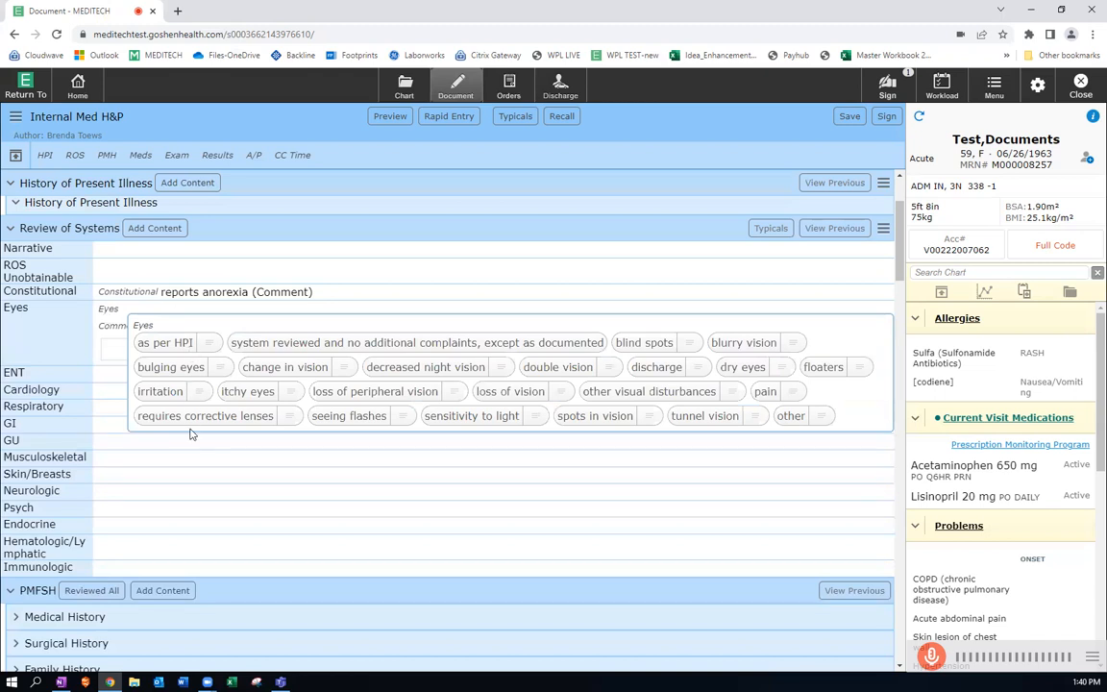
pyautogui.click(14, 374)
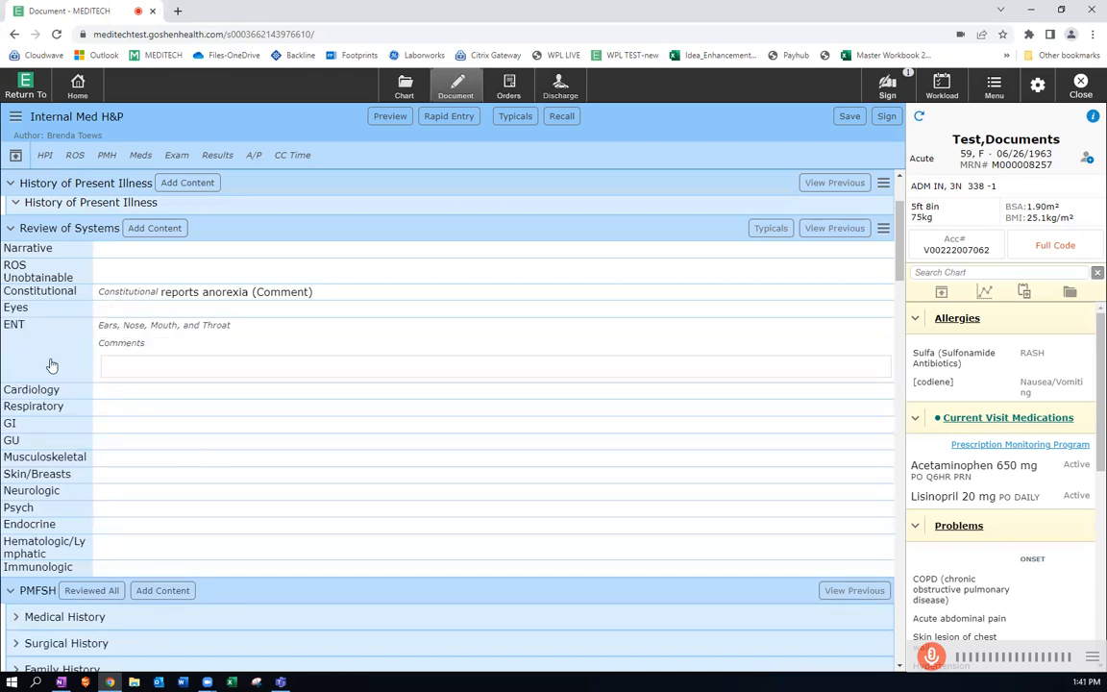
pyautogui.click(122, 326)
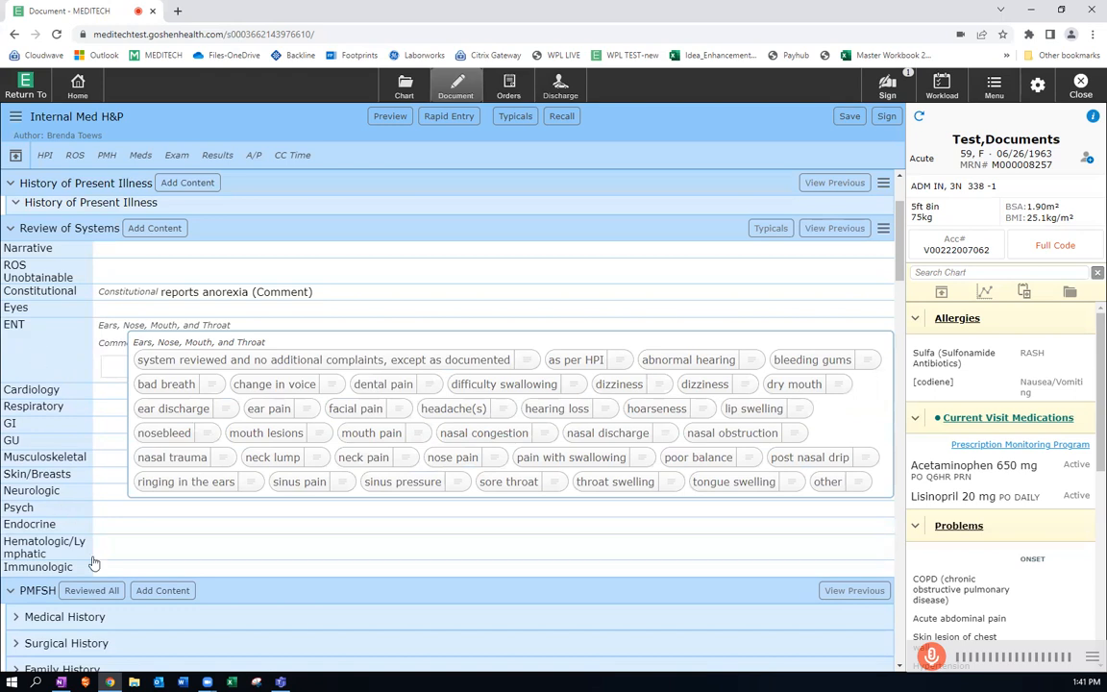
# Expand the Medical History and Surgical History subsections under PMFSH.
pyautogui.scroll(-2, 85, 507)
pyautogui.scroll(-1, 93, 562)
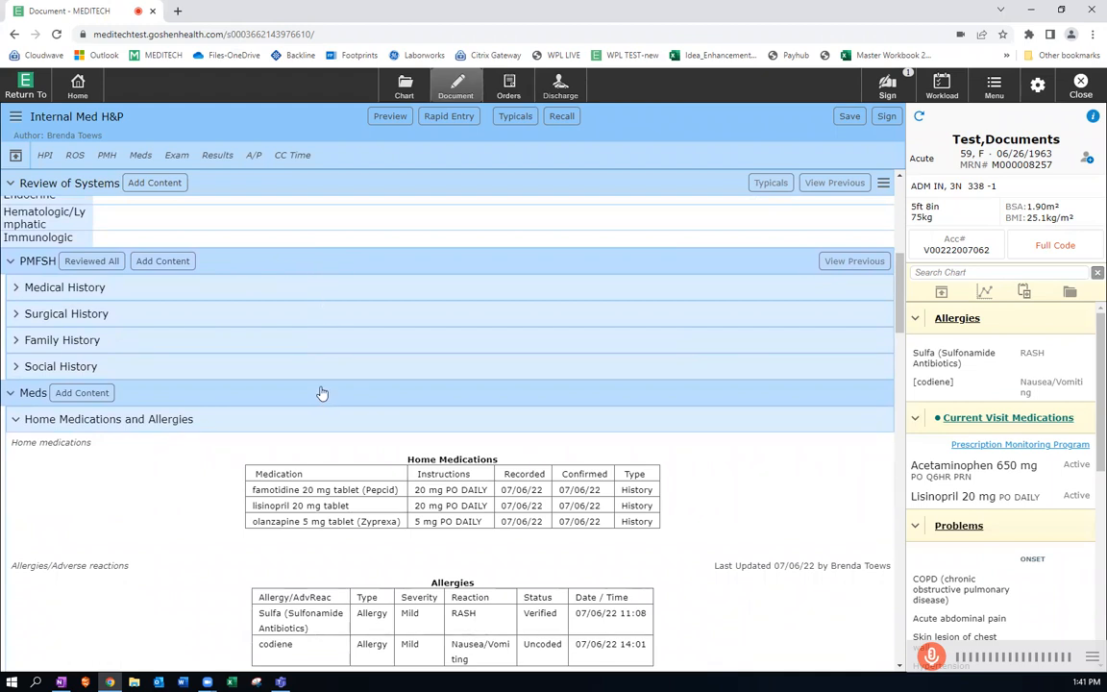
pyautogui.click(92, 288)
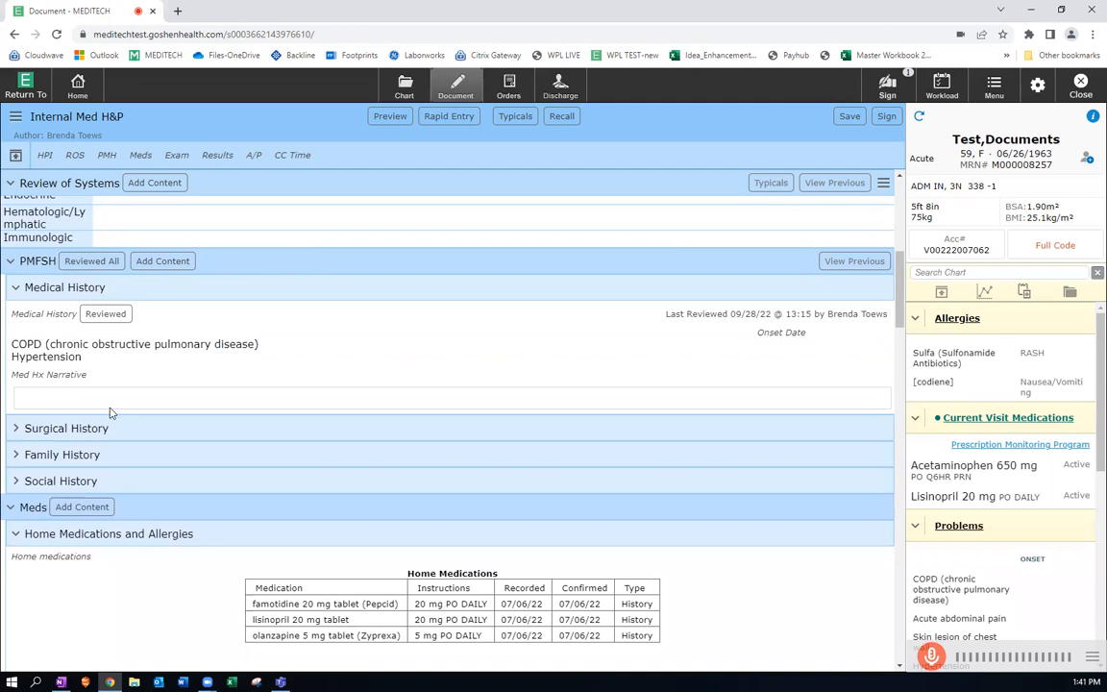
pyautogui.click(106, 427)
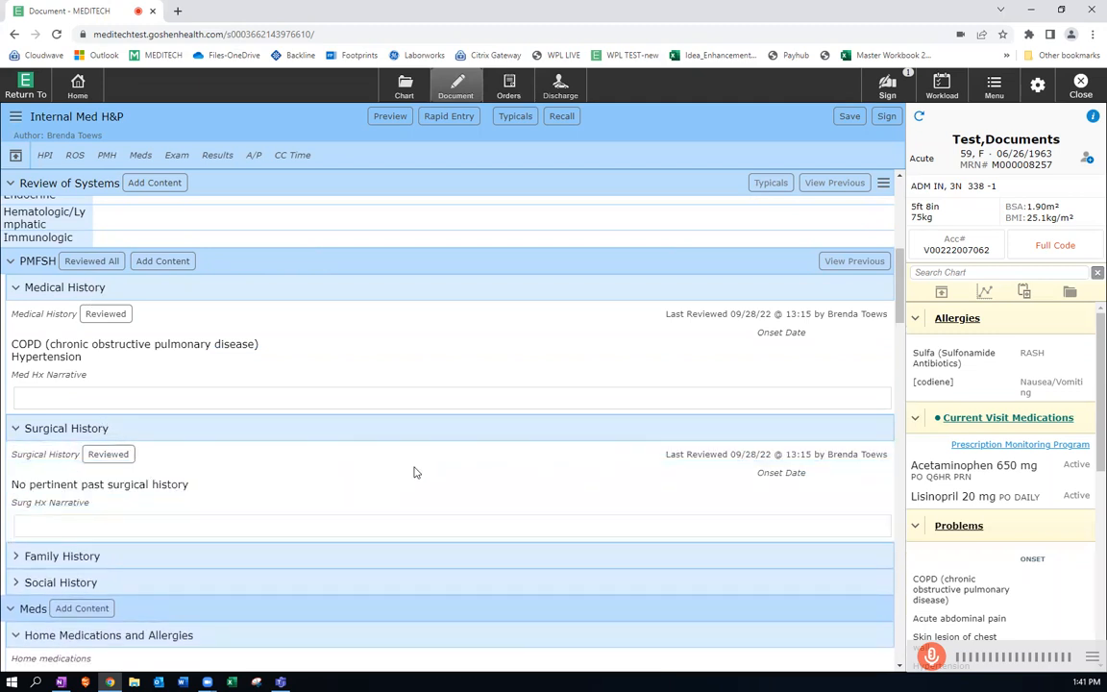
# Mark the medical history and all PMFSH histories as reviewed, and collapse the Surgical History subsection.
pyautogui.click(106, 314)
pyautogui.click(95, 264)
pyautogui.click(112, 433)
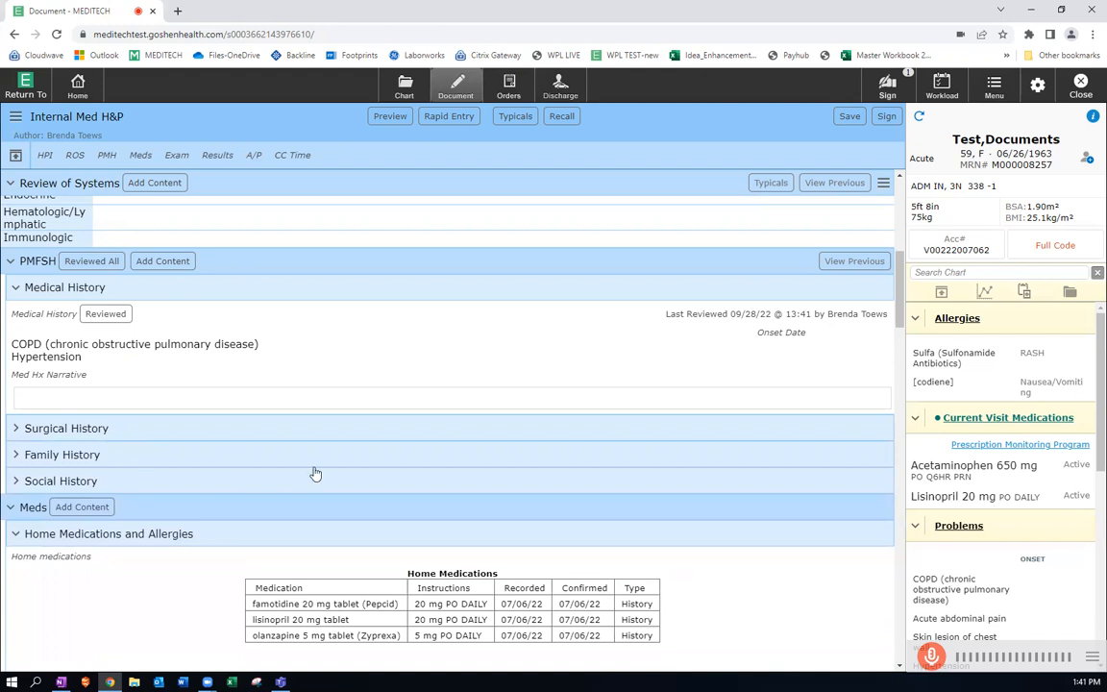
pyautogui.scroll(-5, 304, 472)
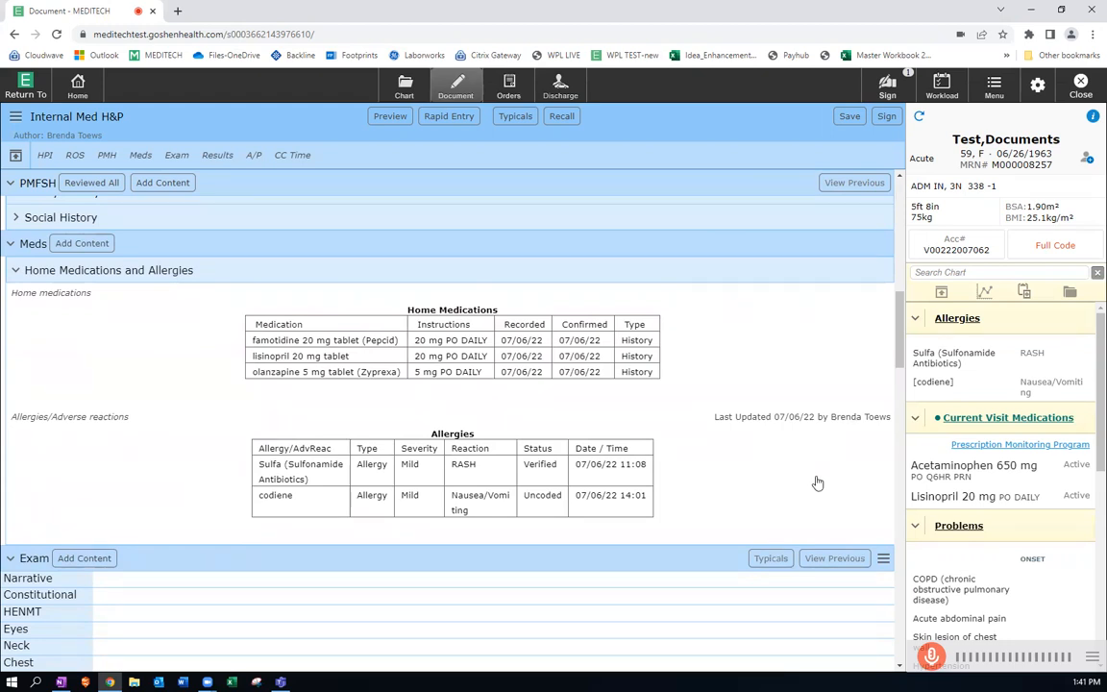
# View the Exam section's Narrative field and the selectable Constitutional findings for General, Nutritional Appearance, and Orientation.
pyautogui.scroll(-2, 816, 479)
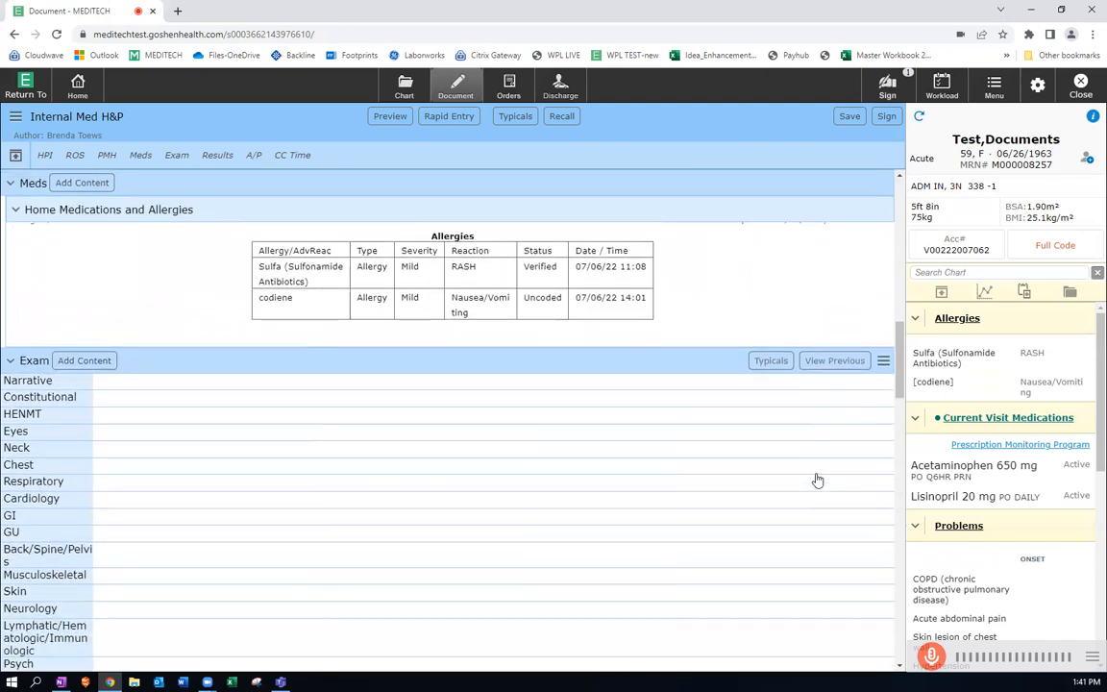
pyautogui.scroll(-1, 816, 480)
pyautogui.scroll(-1, 817, 479)
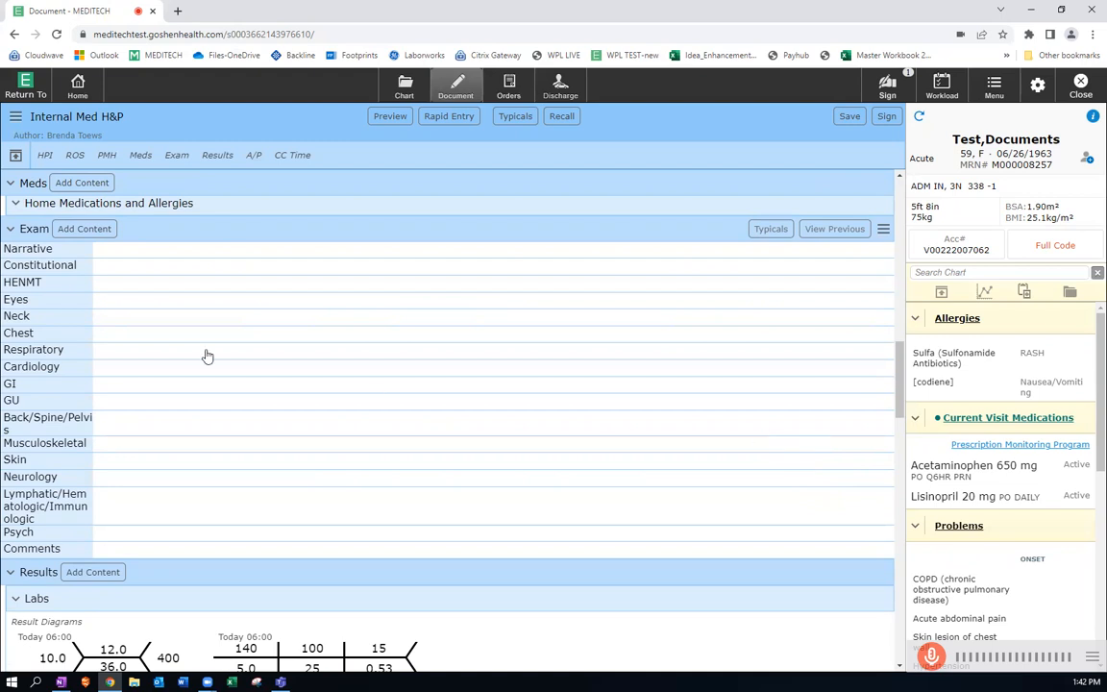
pyautogui.click(29, 252)
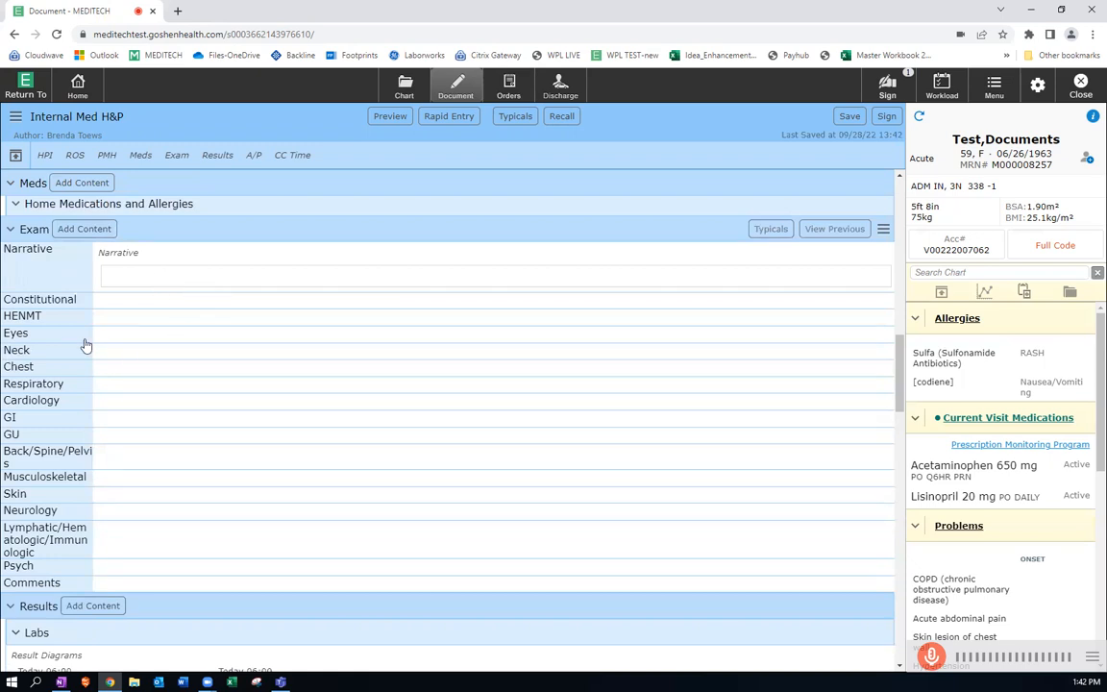
pyautogui.click(45, 301)
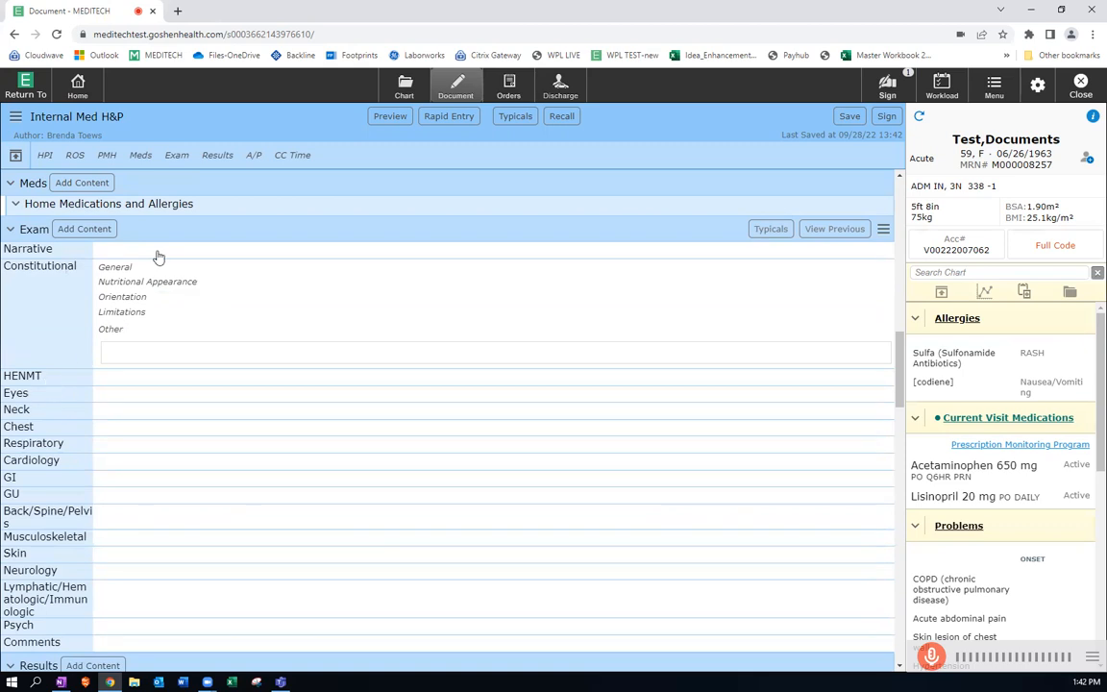
pyautogui.click(126, 270)
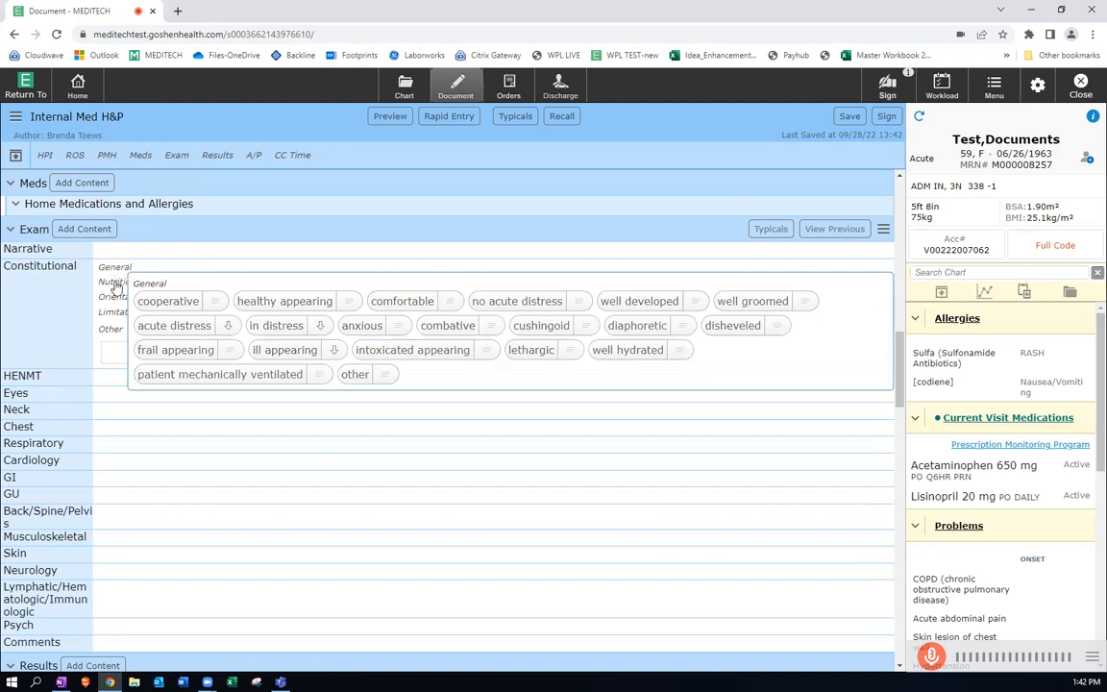
pyautogui.click(115, 283)
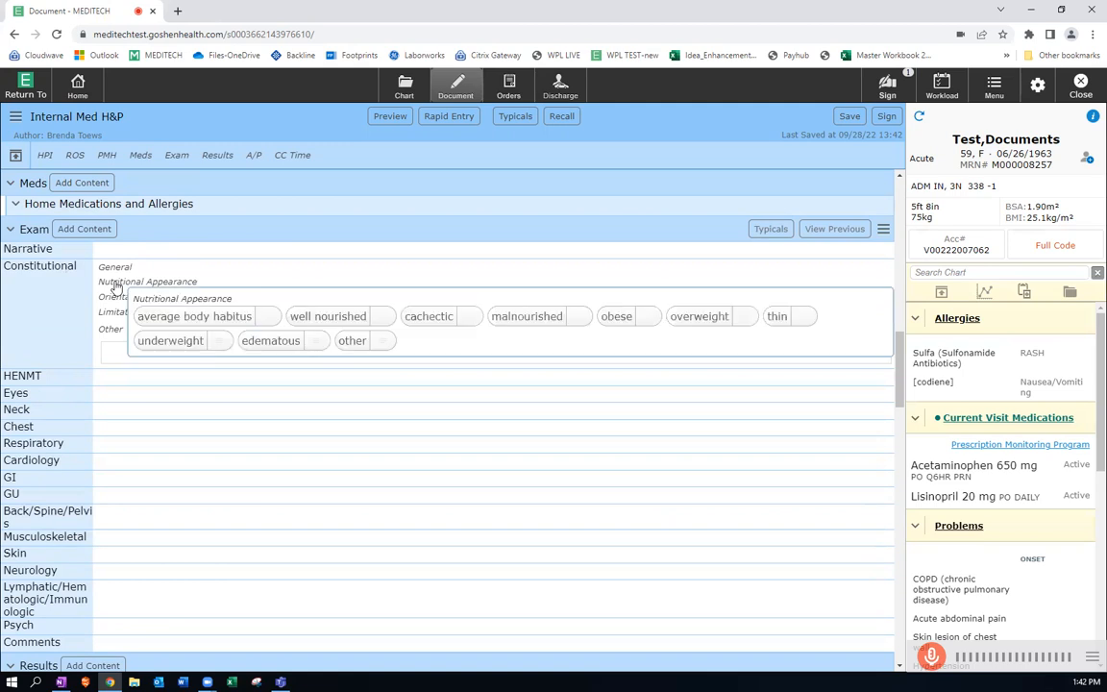
pyautogui.click(114, 298)
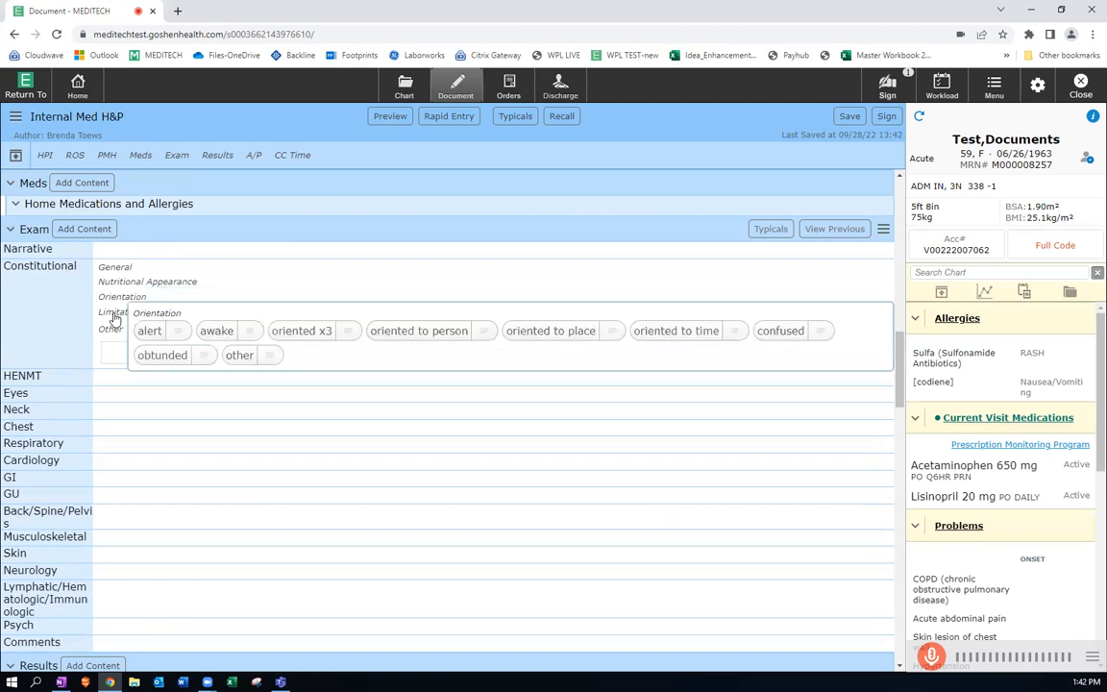
# View the HENMT exam categories and the selectable Eyes findings for General and Visual Fields.
pyautogui.click(29, 383)
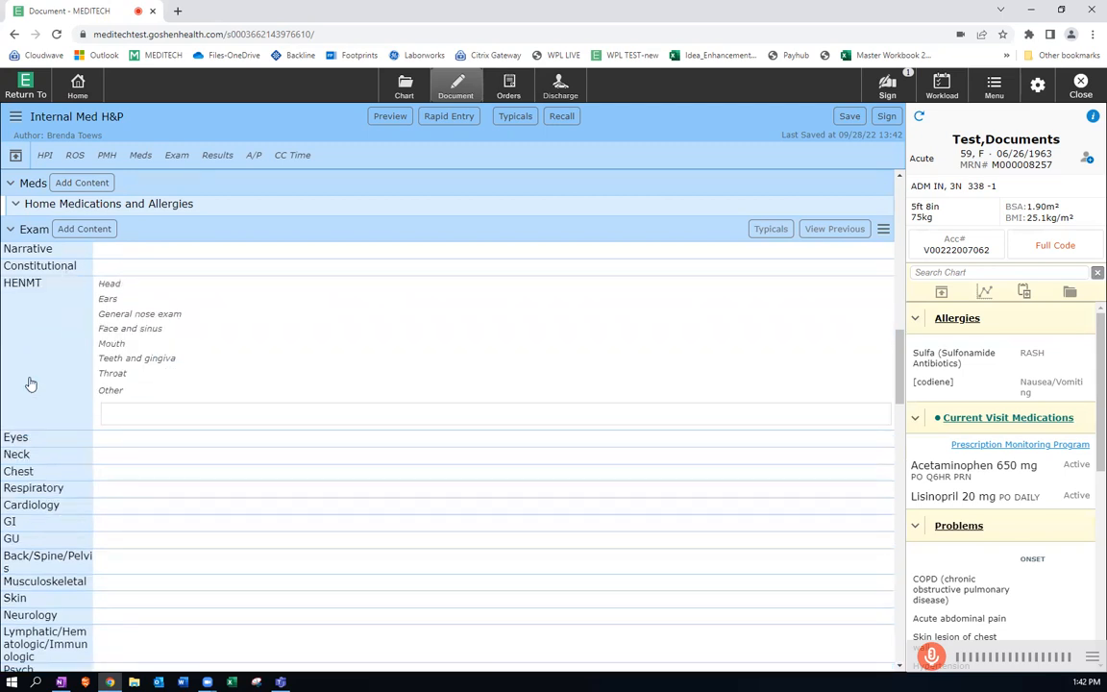
pyautogui.click(17, 437)
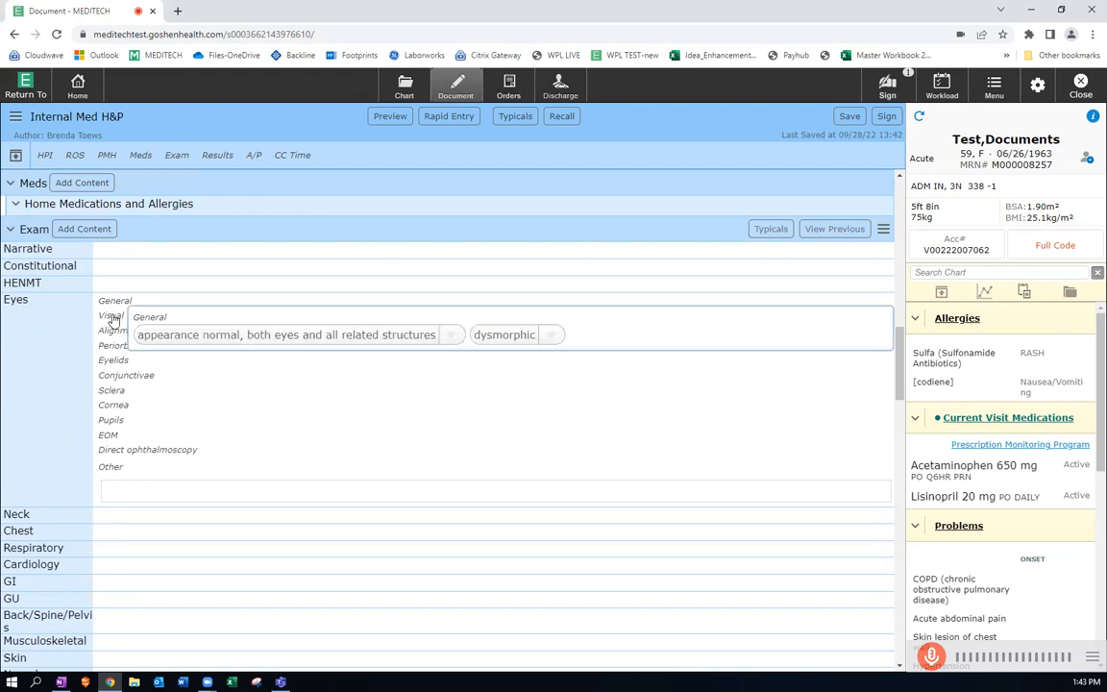
pyautogui.moveTo(113, 316)
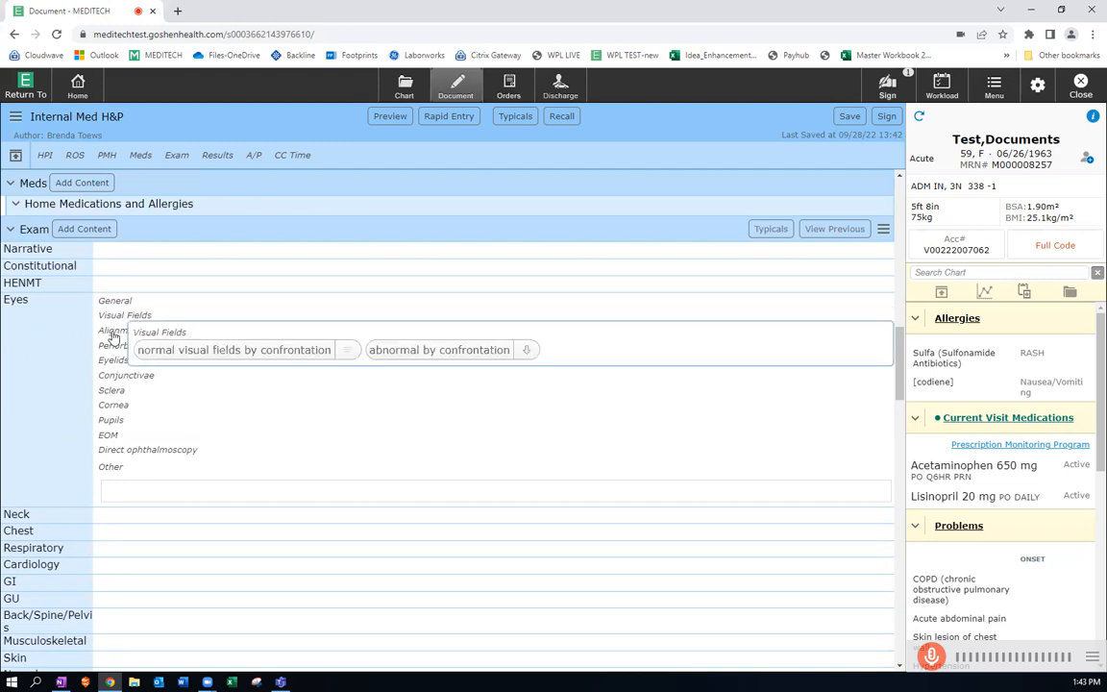
# Record brachial pulses present on the right, 3+, under Pulses in the Cardiology exam.
pyautogui.scroll(-3, 56, 451)
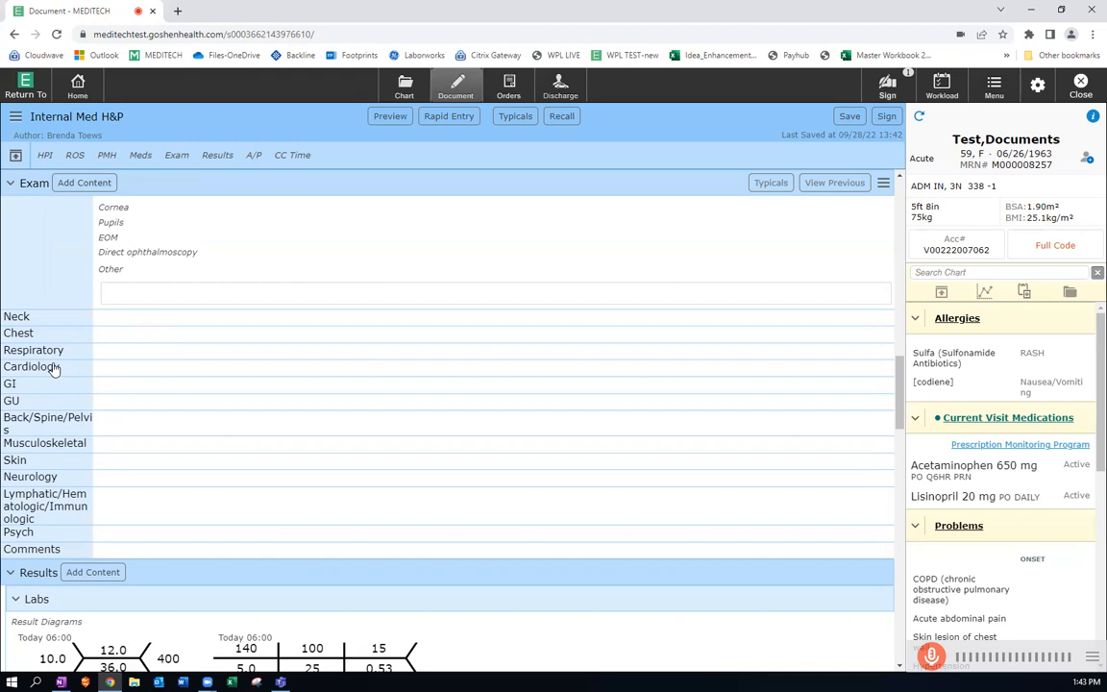
pyautogui.click(54, 368)
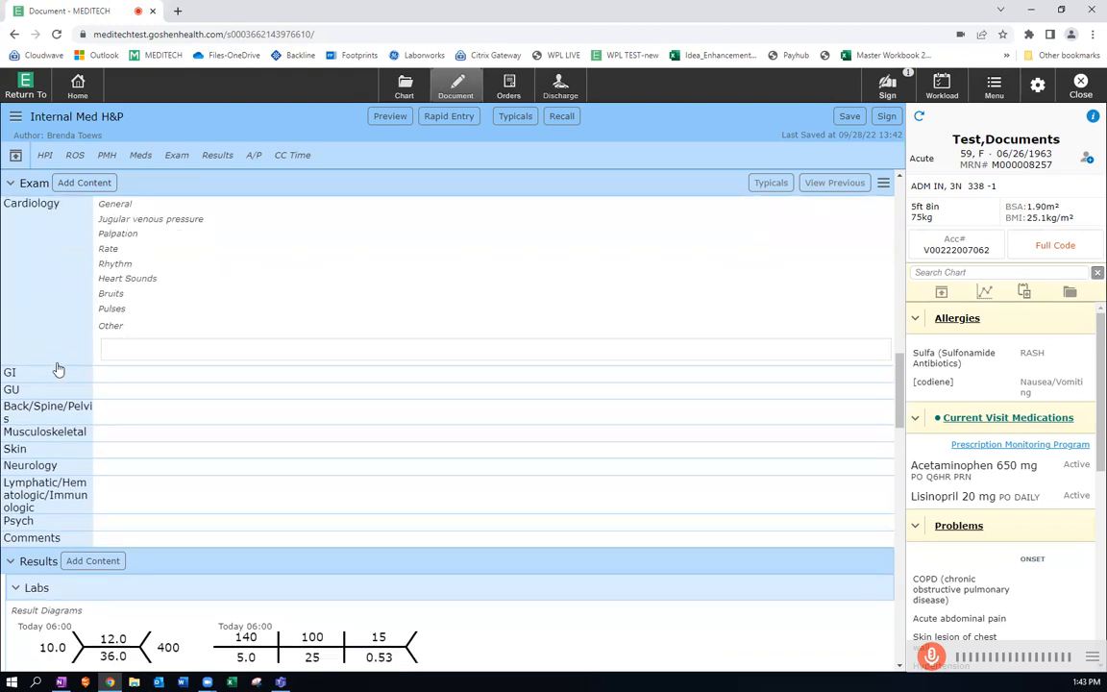
pyautogui.scroll(1, 56, 370)
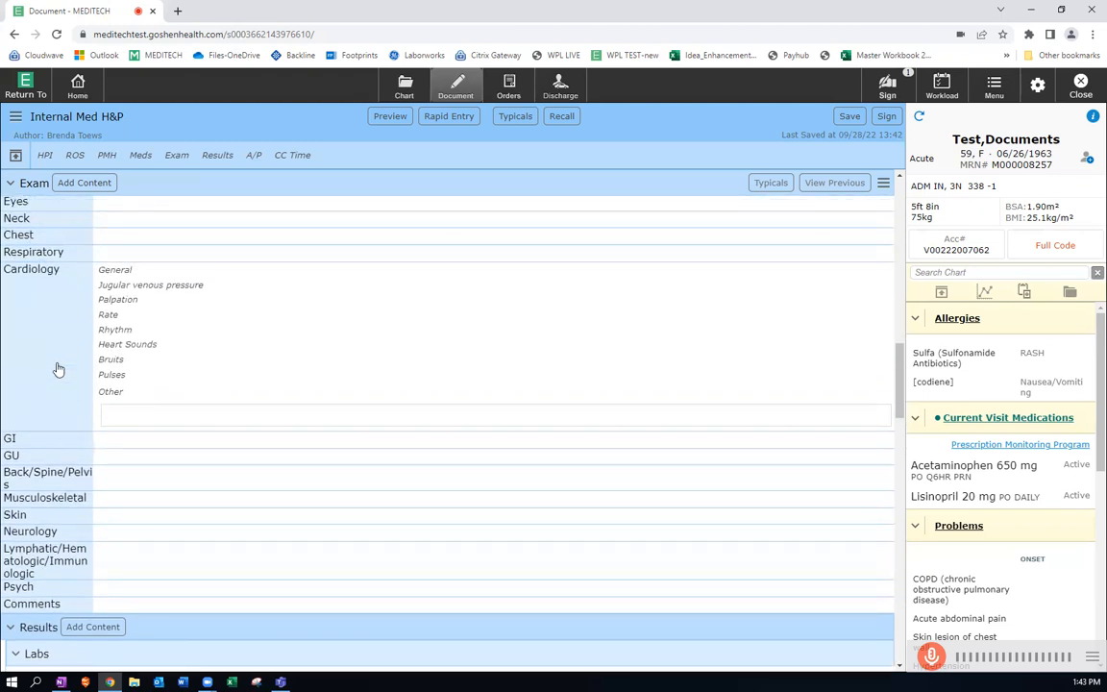
pyautogui.click(113, 375)
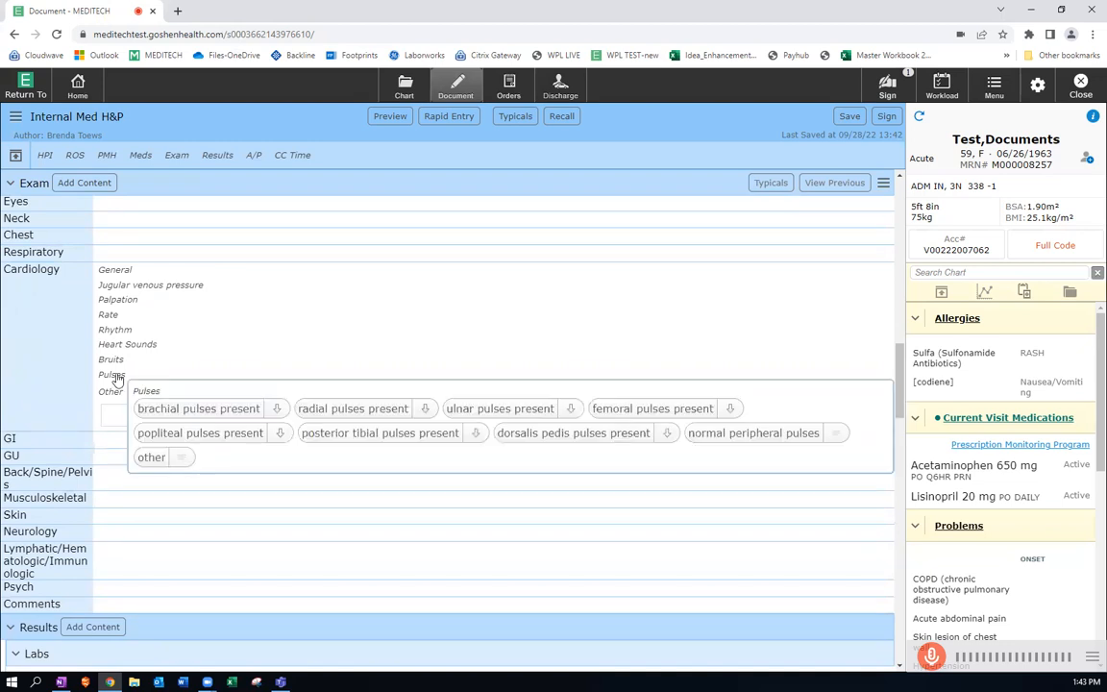
pyautogui.click(278, 412)
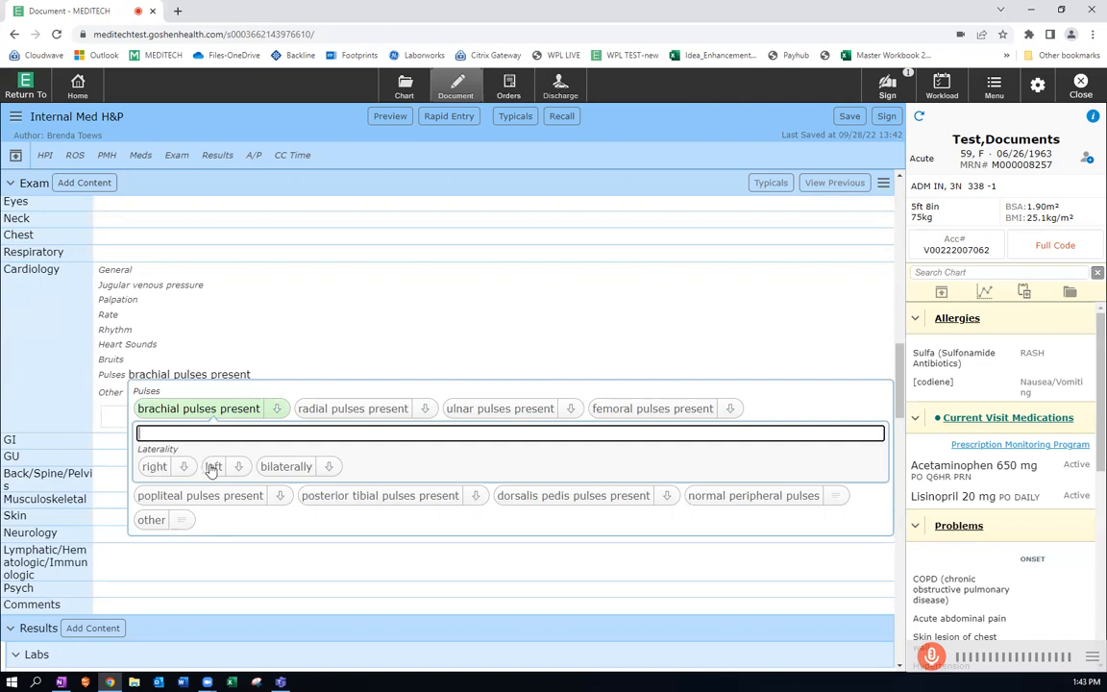
pyautogui.click(153, 468)
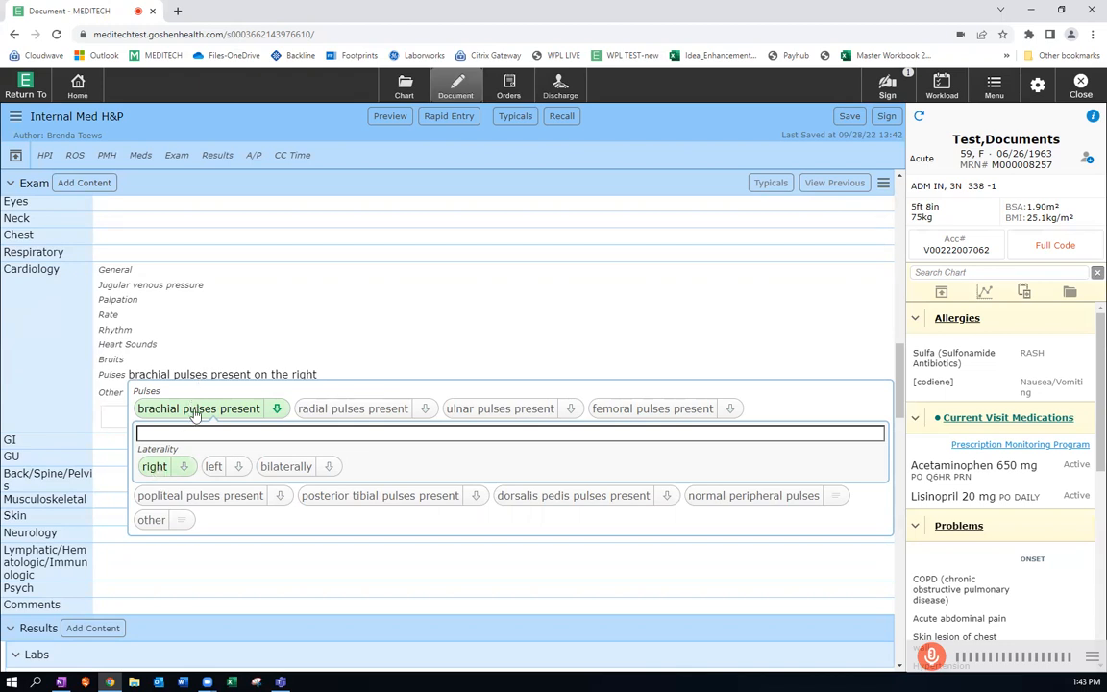
pyautogui.click(186, 467)
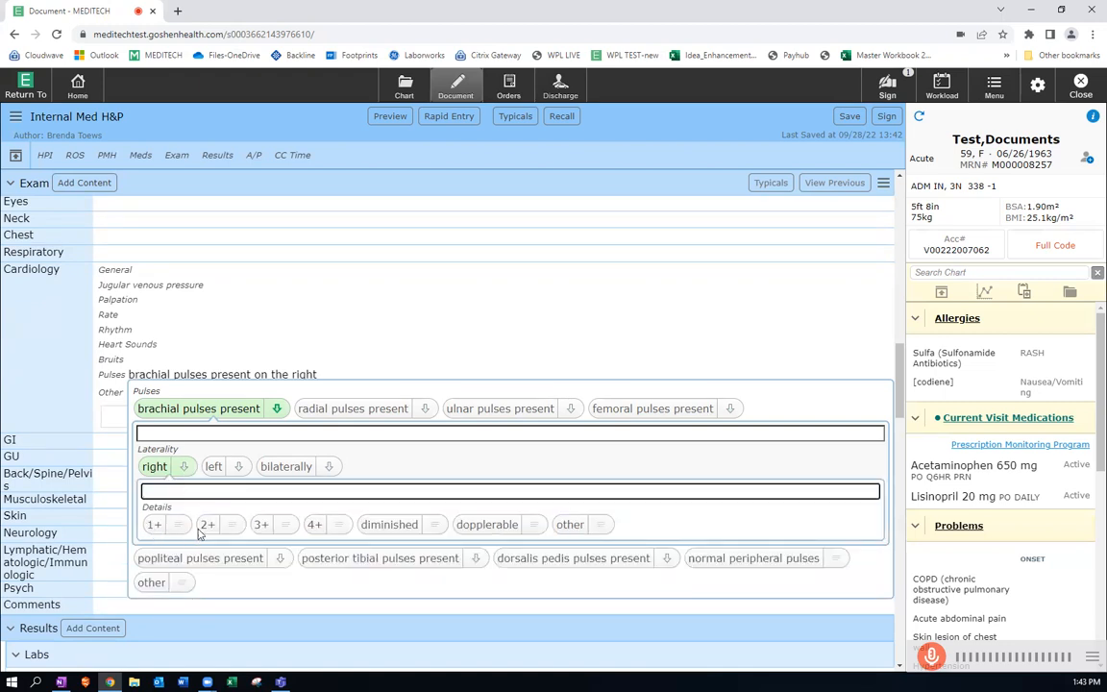
pyautogui.click(261, 525)
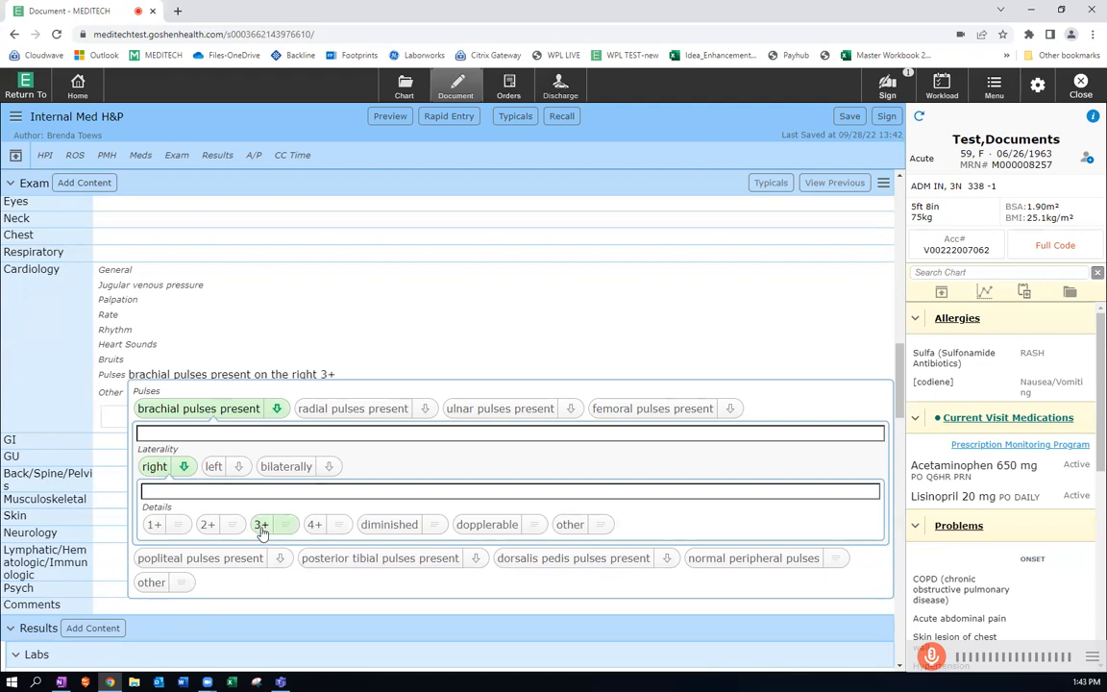
# Review the lab and imaging content under Results, including the Imaging attestation option and the My impression field.
pyautogui.scroll(-3, 96, 553)
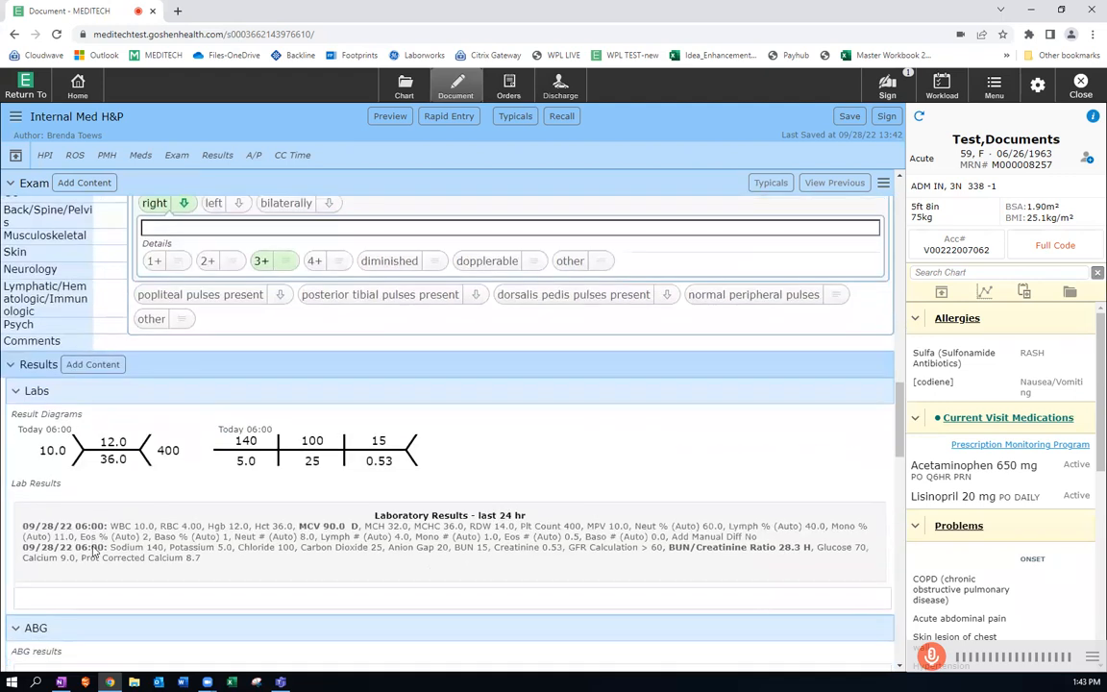
pyautogui.scroll(-1, 682, 458)
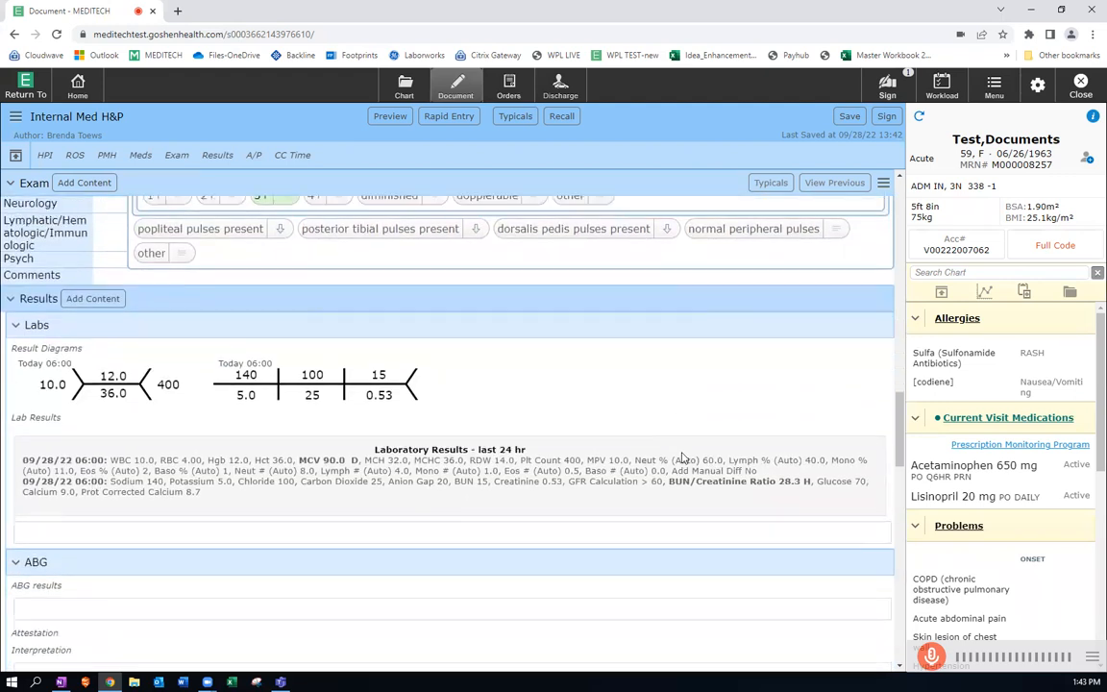
pyautogui.scroll(-1, 682, 459)
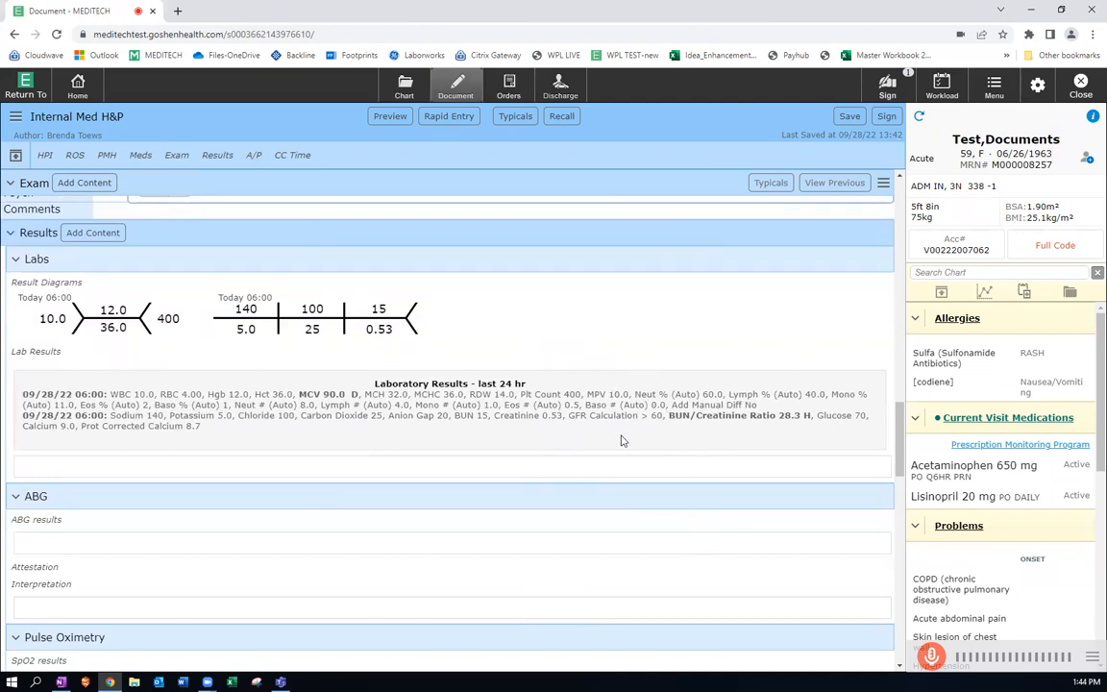
pyautogui.scroll(-6, 621, 440)
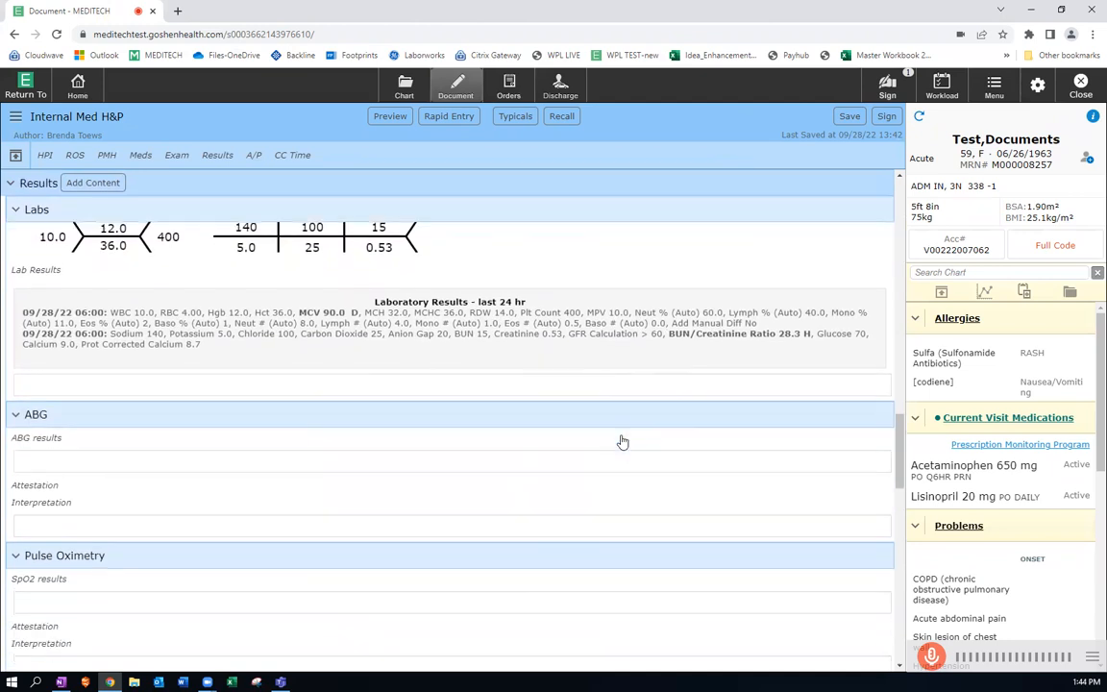
pyautogui.scroll(-4, 620, 440)
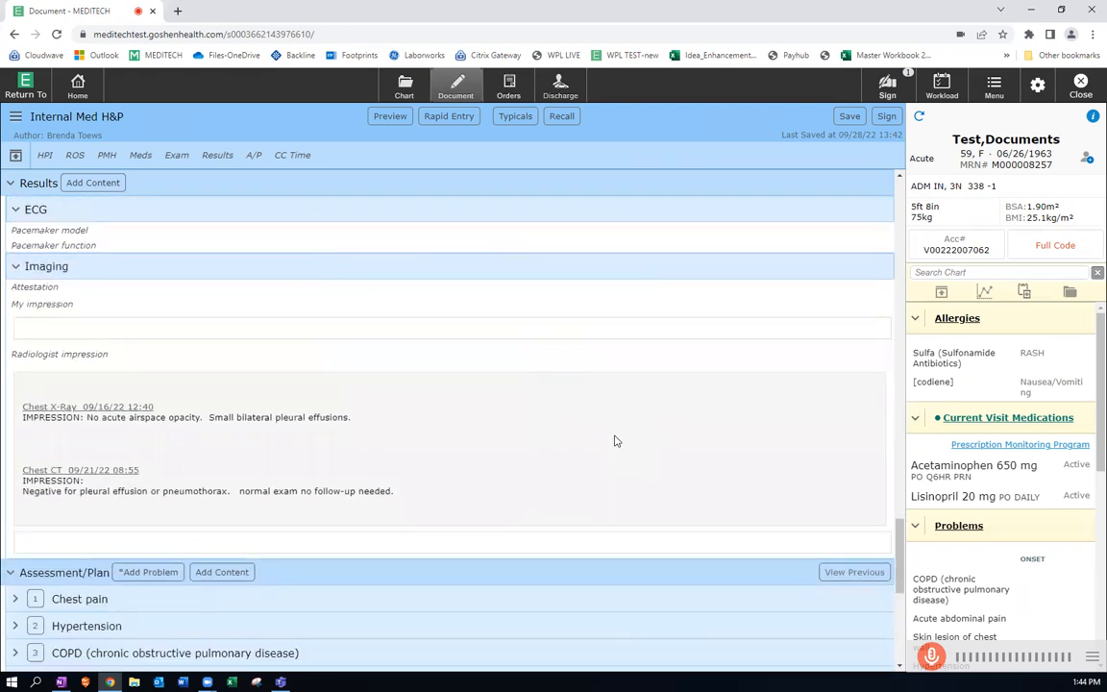
pyautogui.scroll(-1, 615, 441)
pyautogui.scroll(1, 615, 441)
pyautogui.click(29, 290)
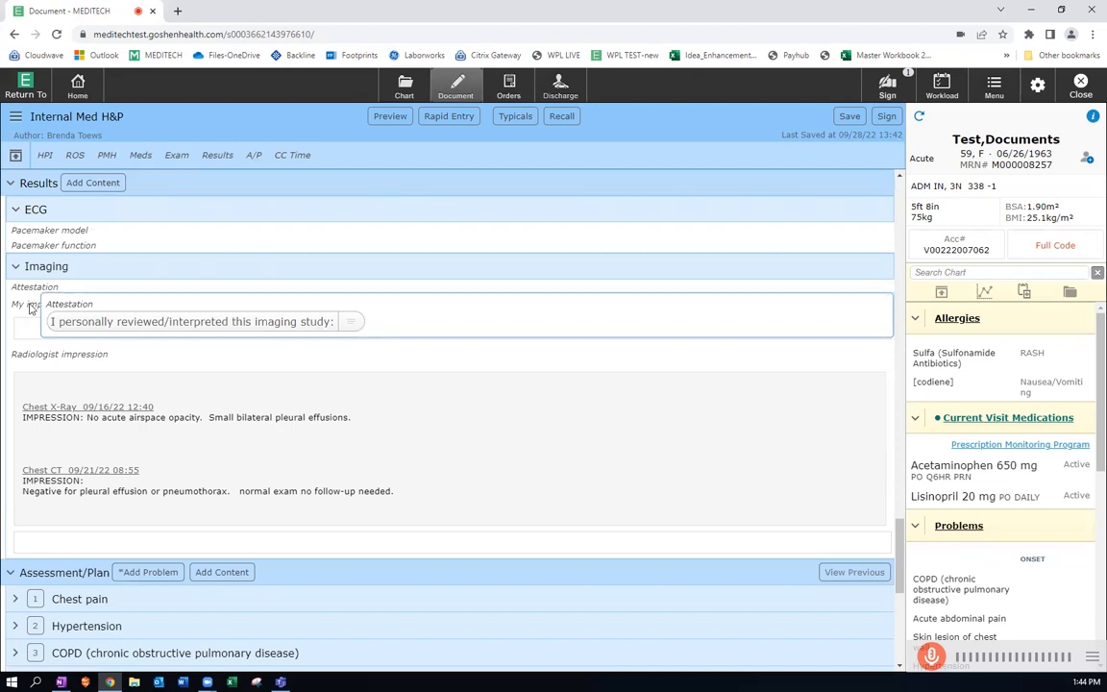
pyautogui.click(28, 326)
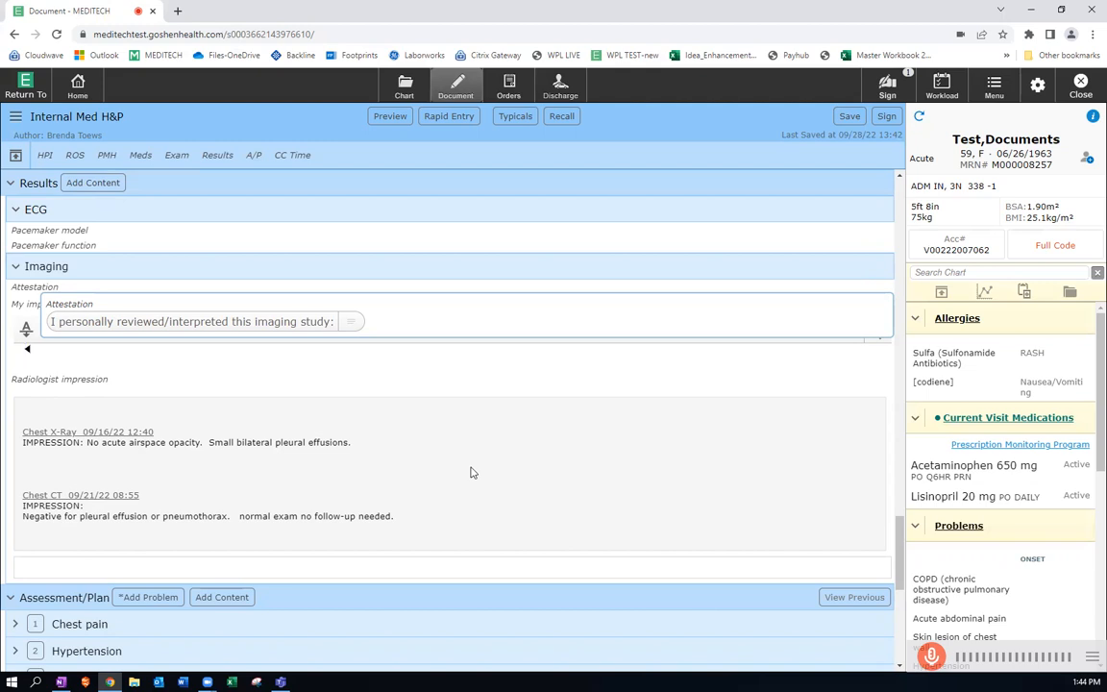
# Rank Hypertension as problem 1 in the Assessment/Plan section.
pyautogui.scroll(-3, 470, 472)
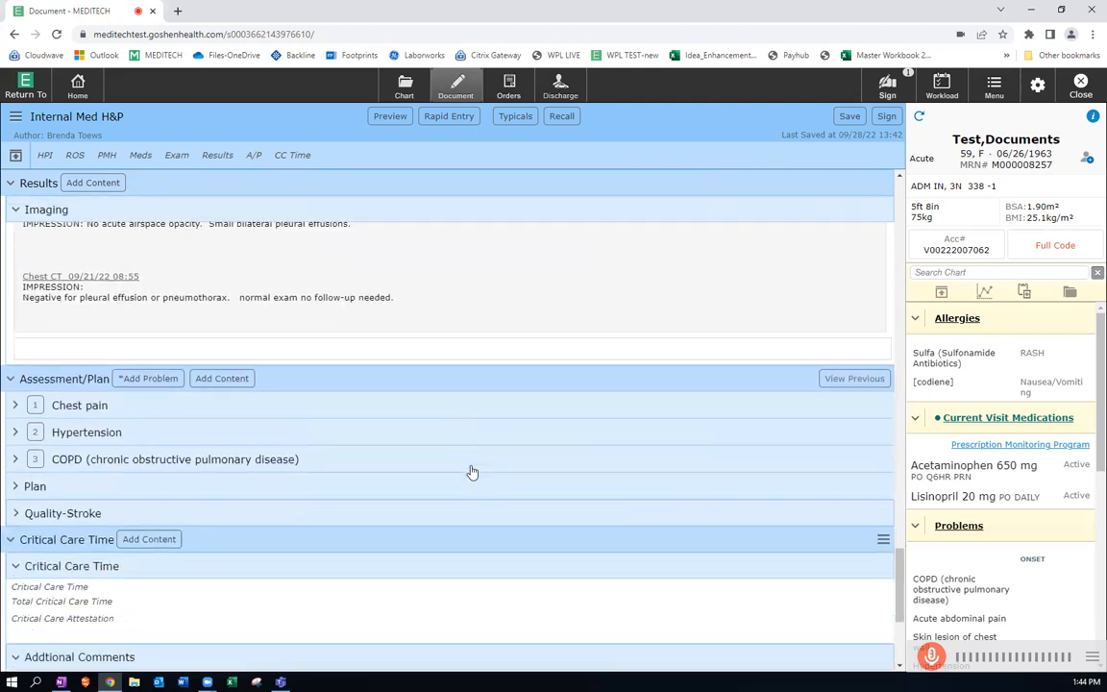
pyautogui.scroll(-1, 471, 471)
pyautogui.scroll(1, 472, 472)
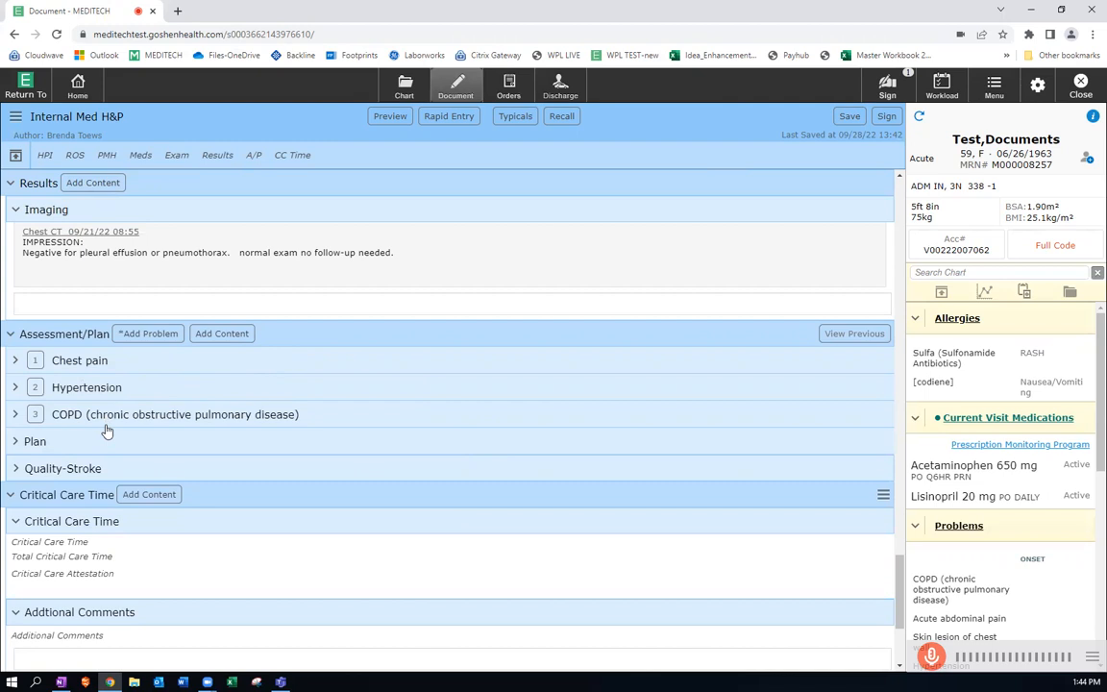
pyautogui.click(37, 389)
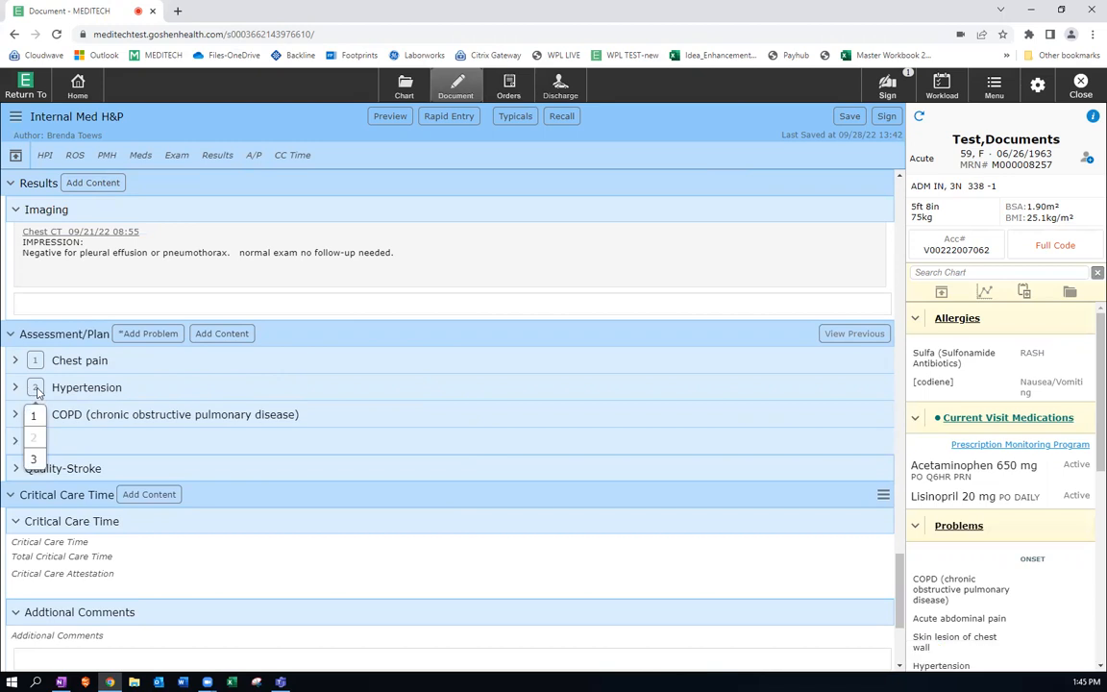
pyautogui.click(36, 417)
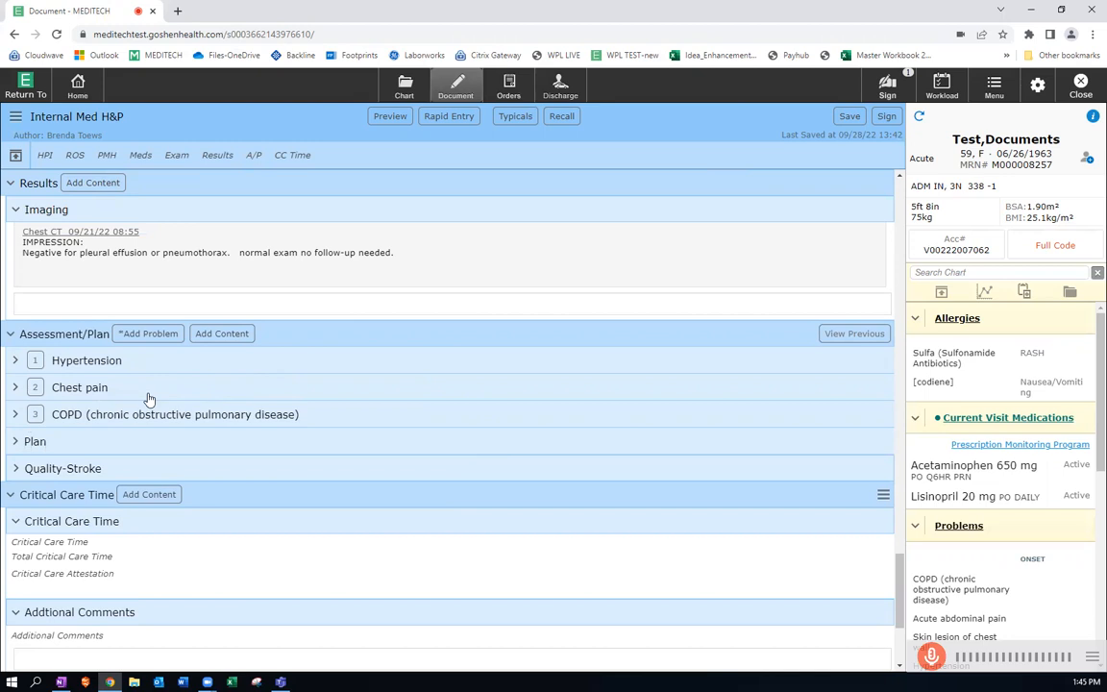
# Add the active problem Acute abdominal pain to the Assessment/Plan and save the problem list.
pyautogui.click(160, 334)
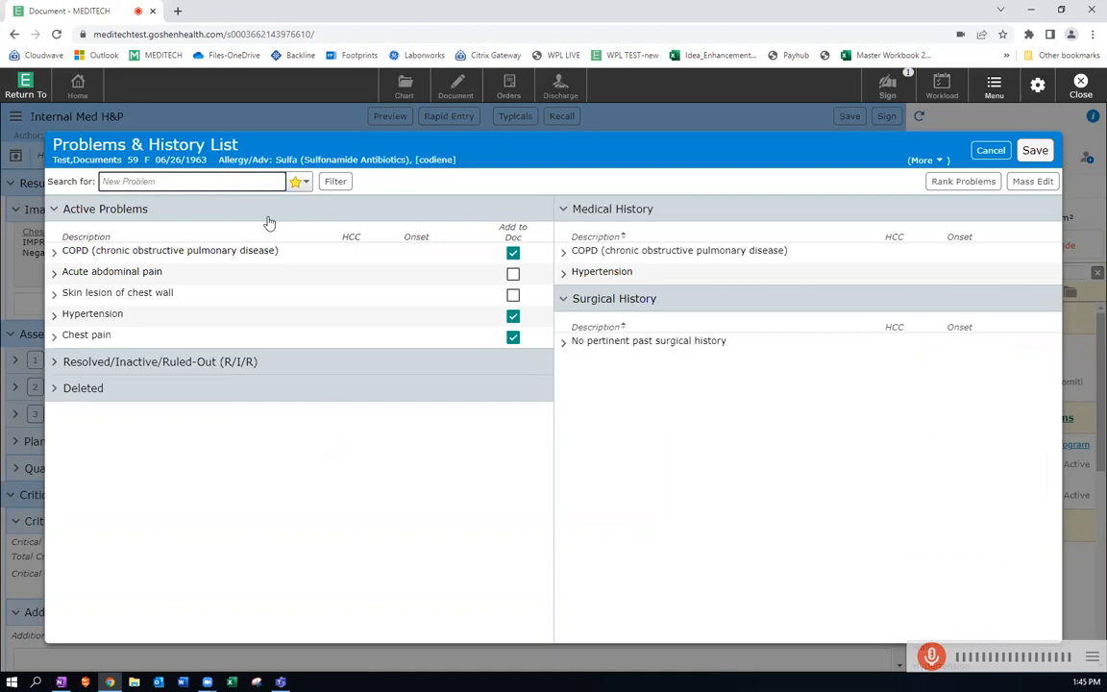
pyautogui.click(517, 275)
pyautogui.click(513, 274)
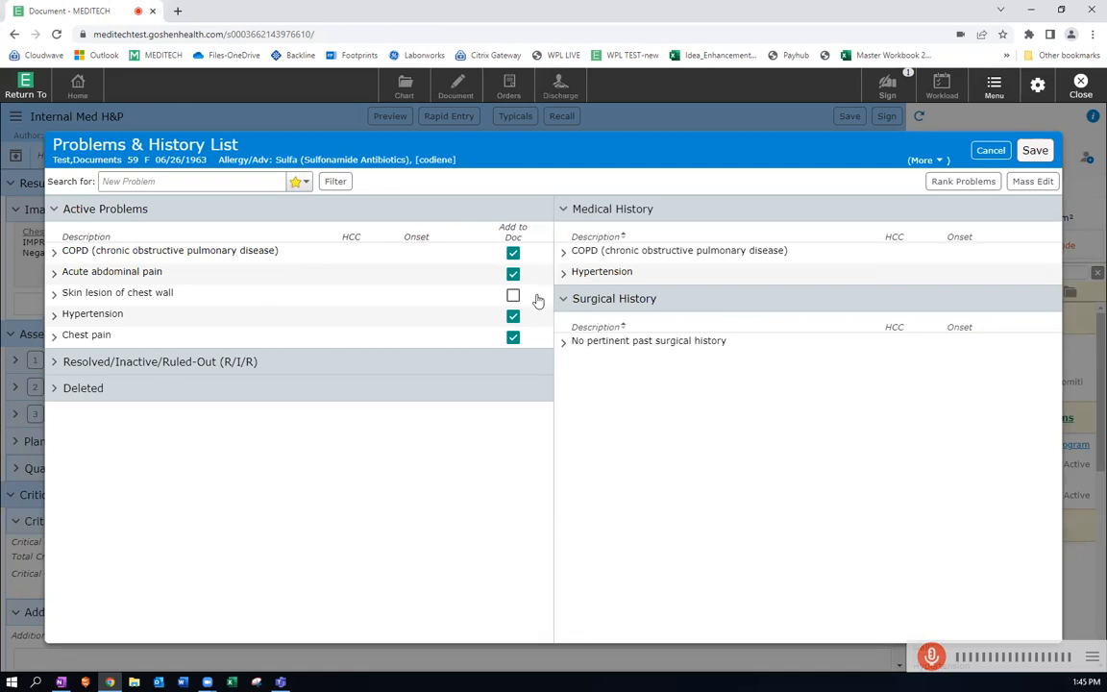
pyautogui.click(1033, 151)
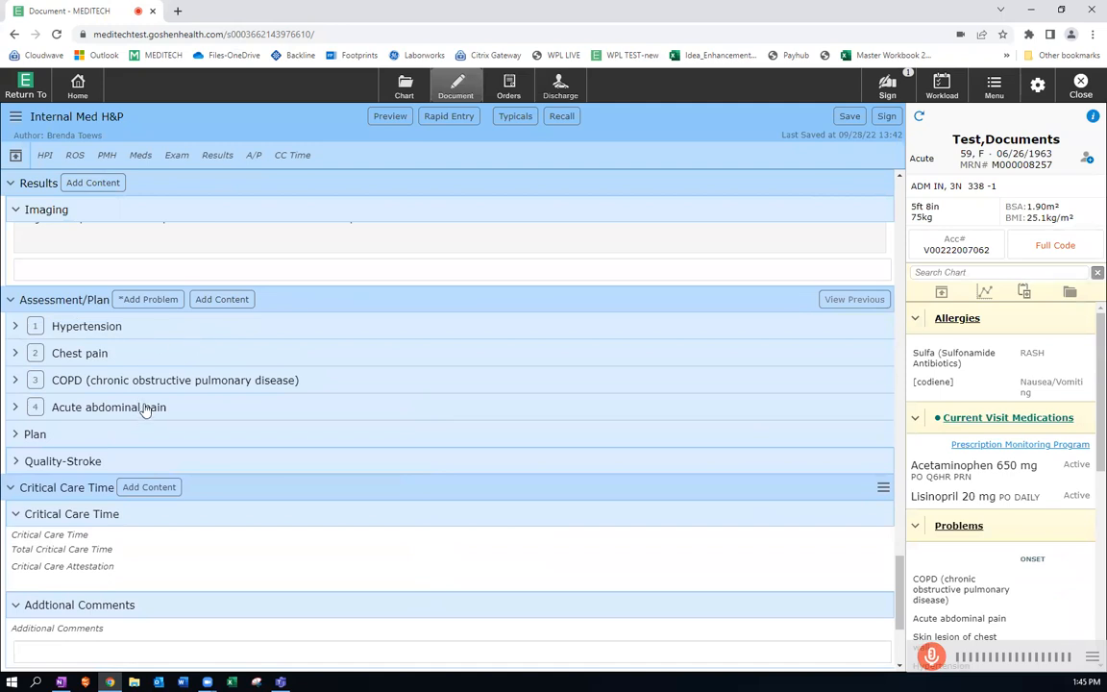
# View the Hypertension problem details, and enter "We will continue to monitor vital signs and lab results." as the overall Plan text.
pyautogui.click(103, 326)
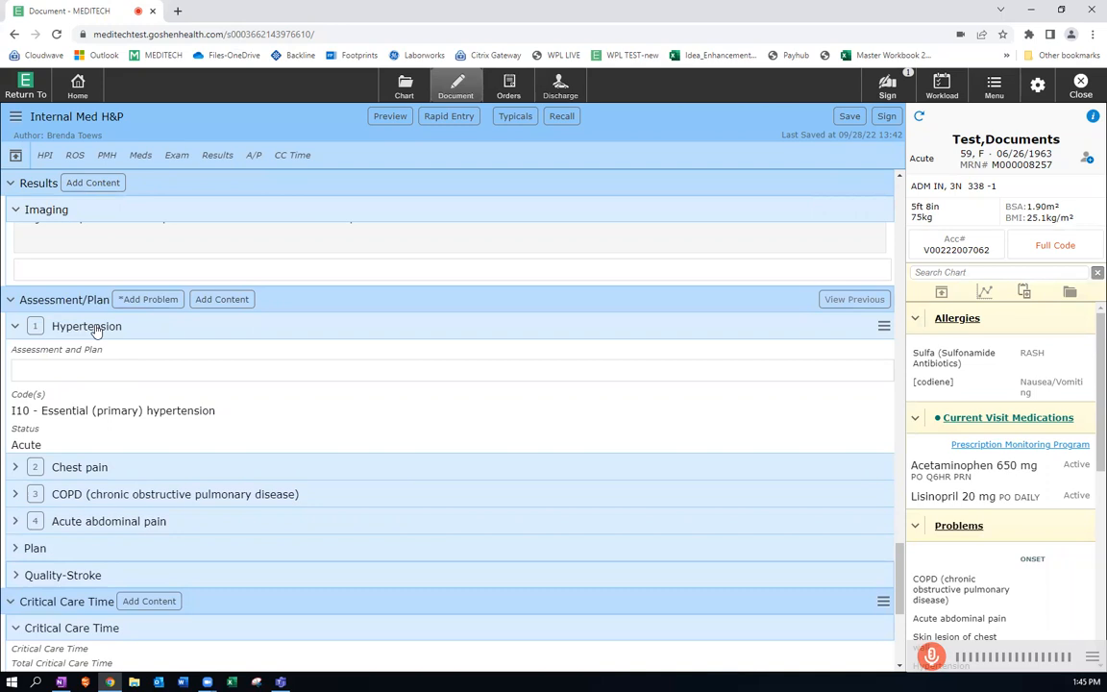
pyautogui.click(96, 328)
pyautogui.click(38, 436)
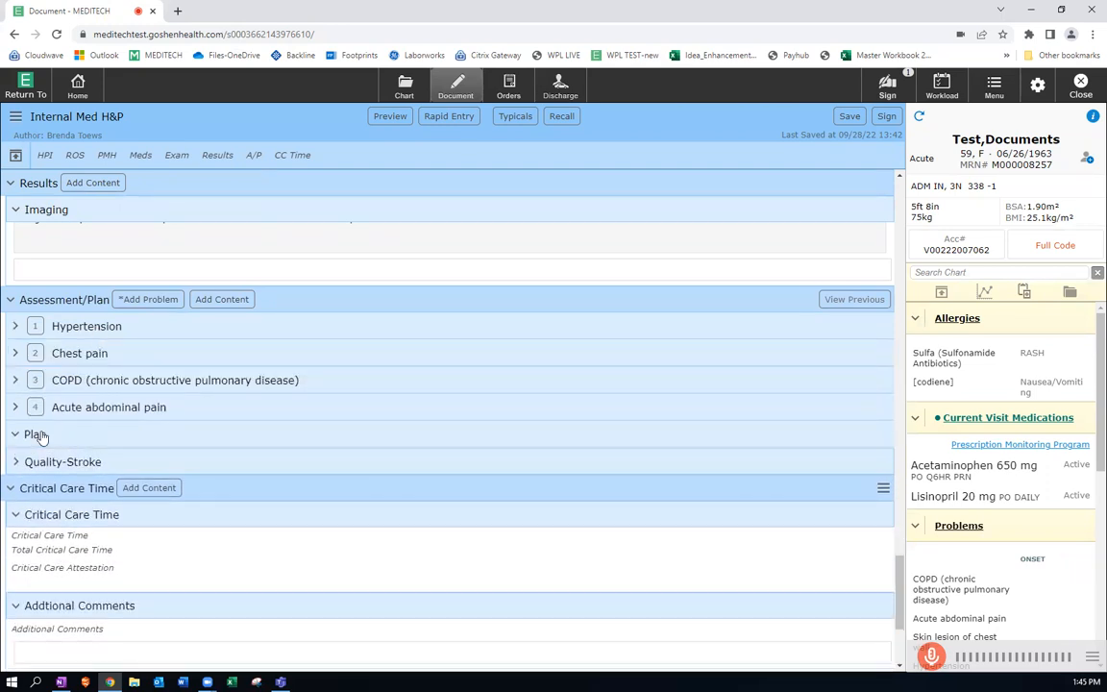
pyautogui.click(306, 481)
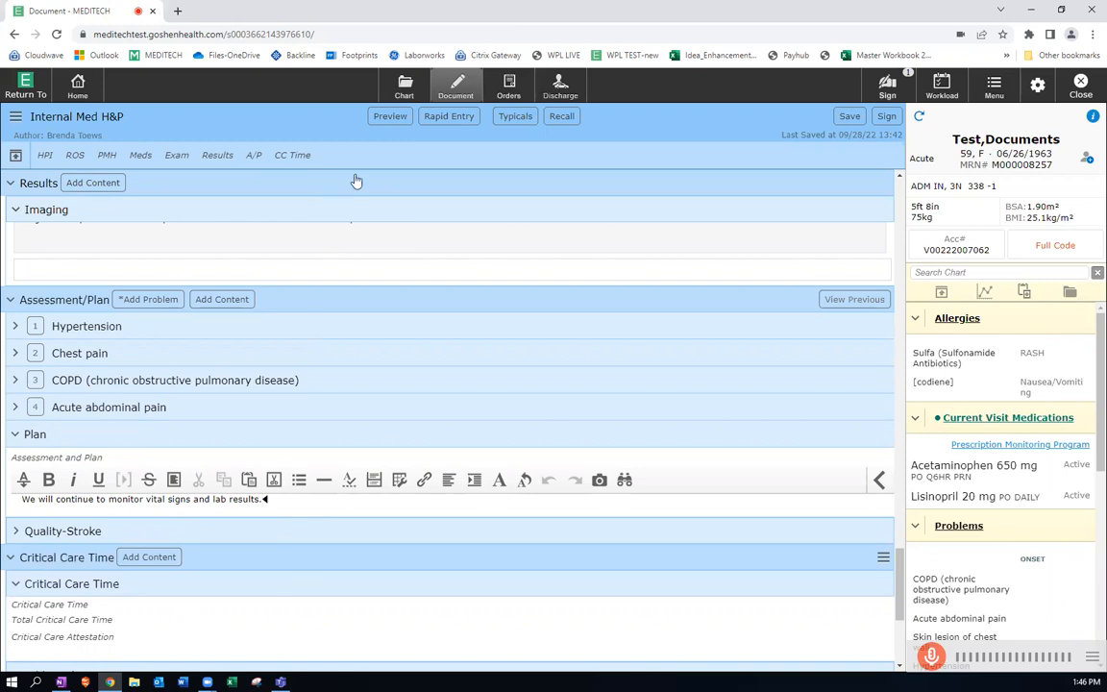
# Preview the complete Internal Med H&P note from Assessment/Plan through Imaging, and close the preview.
pyautogui.click(392, 116)
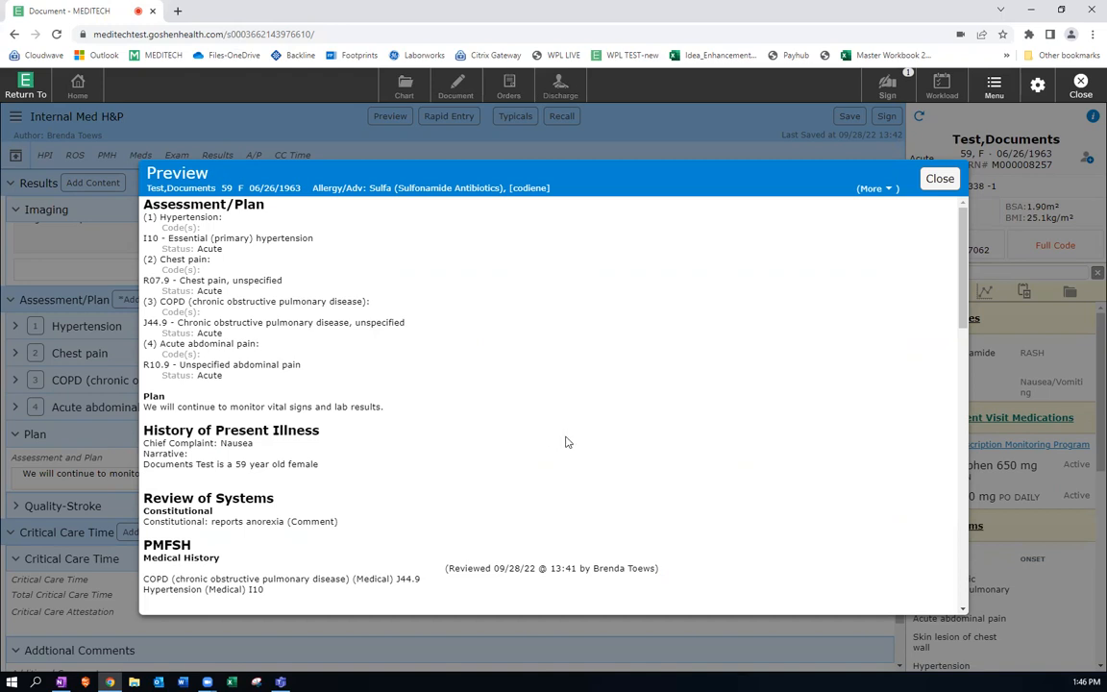
pyautogui.scroll(-10, 565, 442)
pyautogui.scroll(-10, 568, 438)
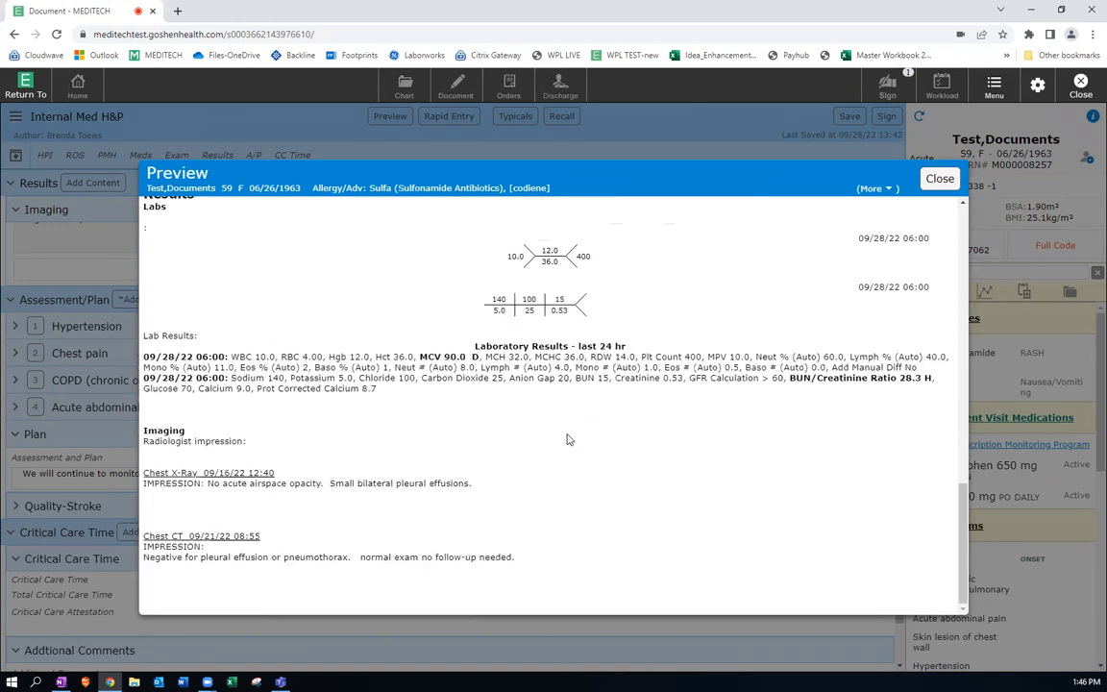
pyautogui.click(936, 180)
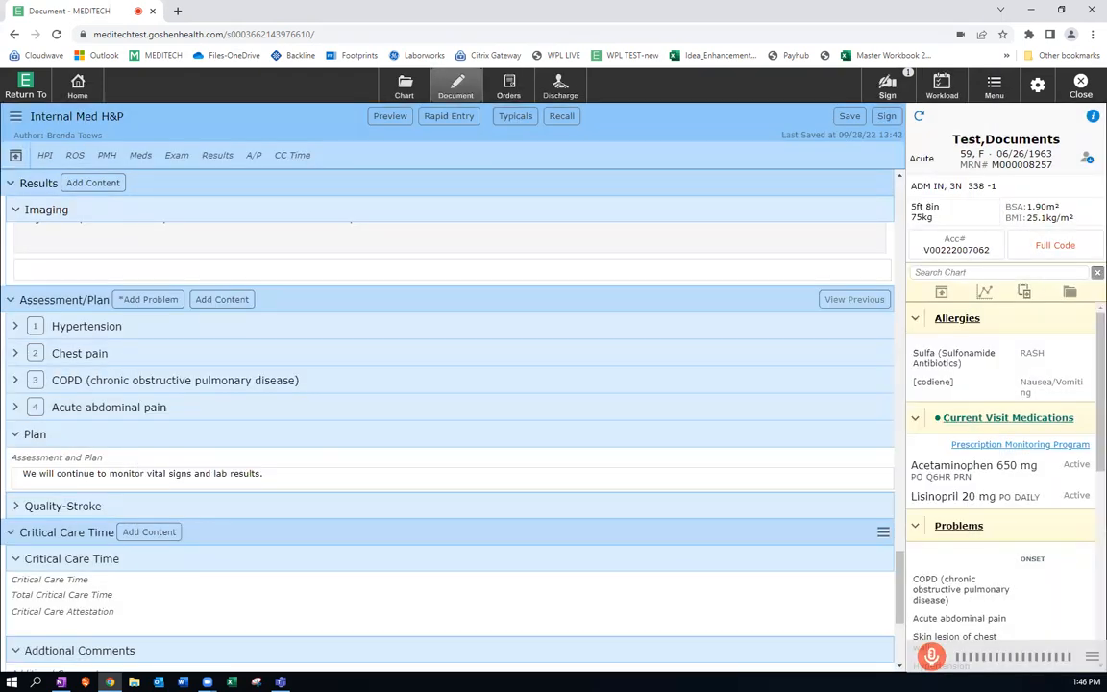
pyautogui.hotkey('alt', 'Tab')
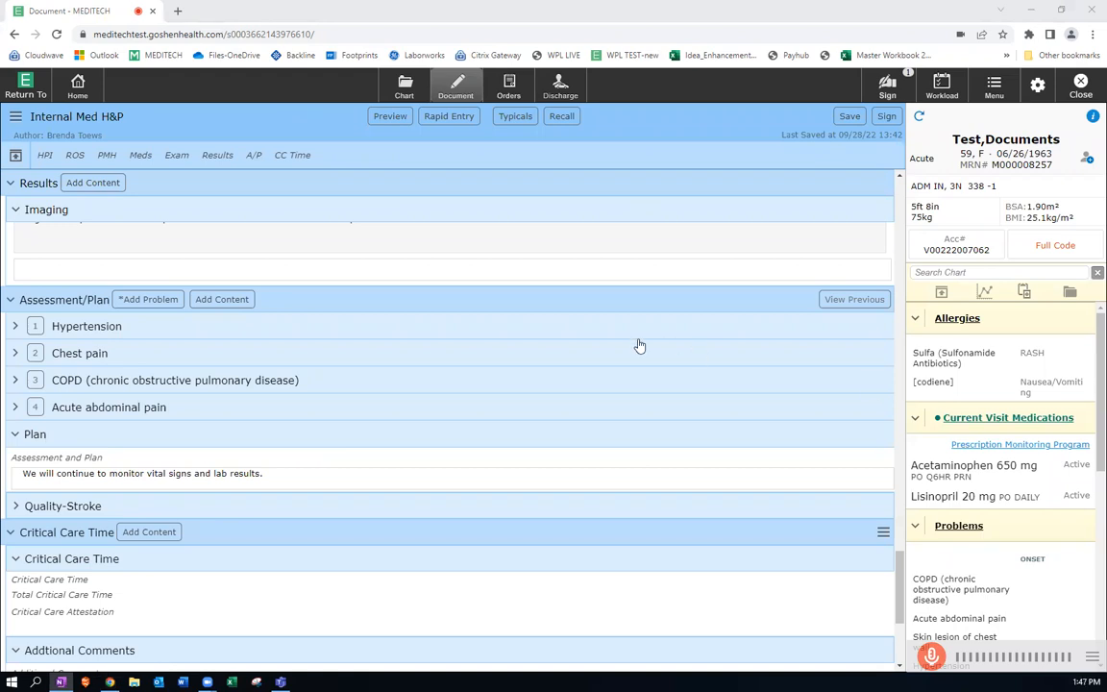
# Review the Review of Systems, PMFSH, Meds and Exam sections in Rapid Entry mode, and return to Review and Refine mode.
pyautogui.click(449, 118)
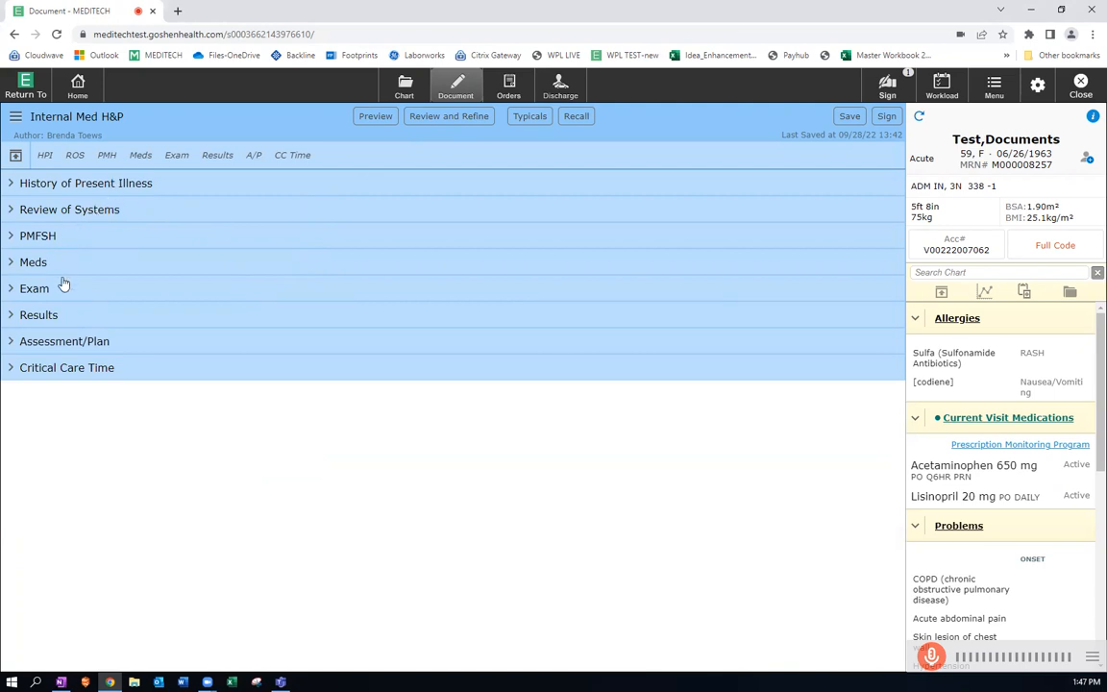
pyautogui.click(84, 211)
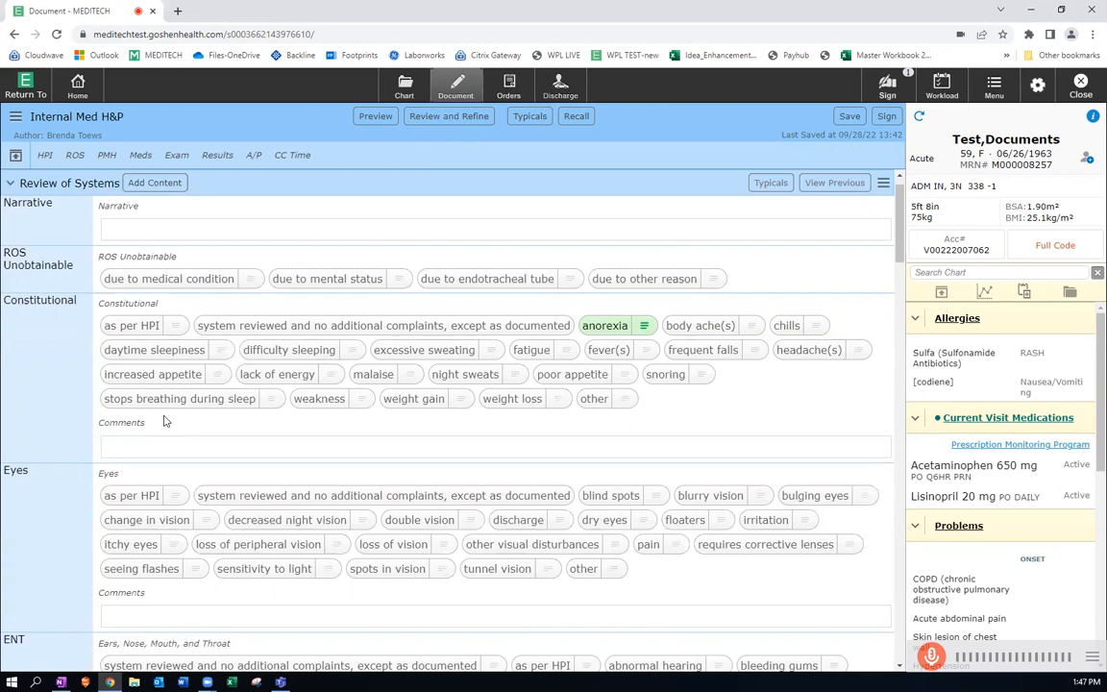
pyautogui.click(53, 183)
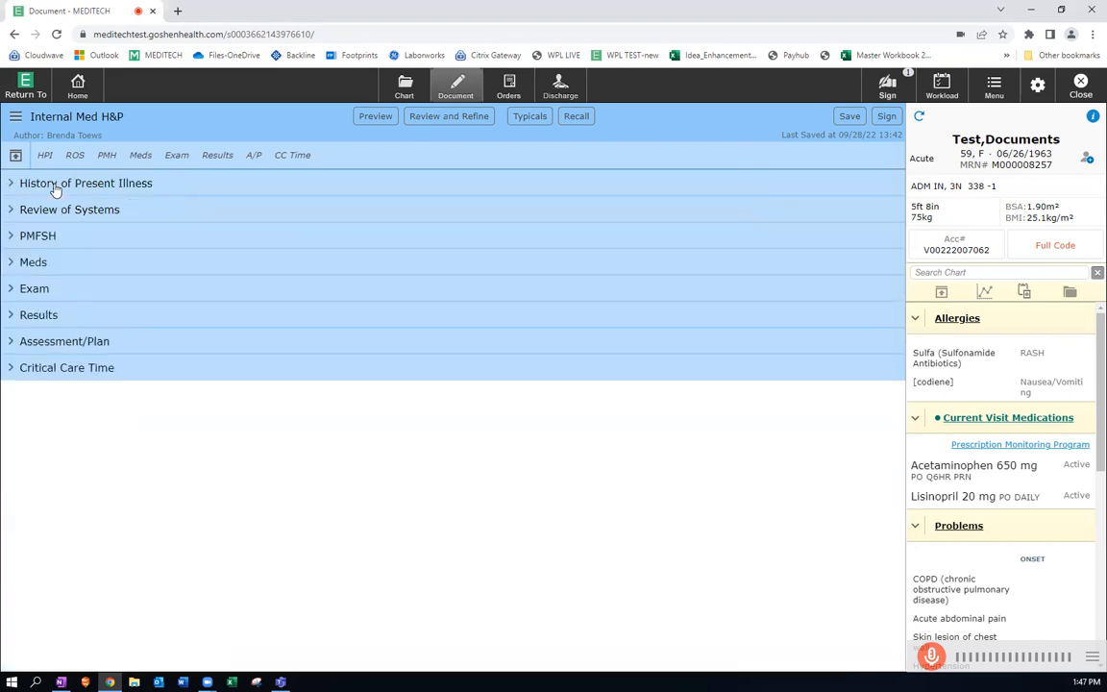
pyautogui.click(53, 237)
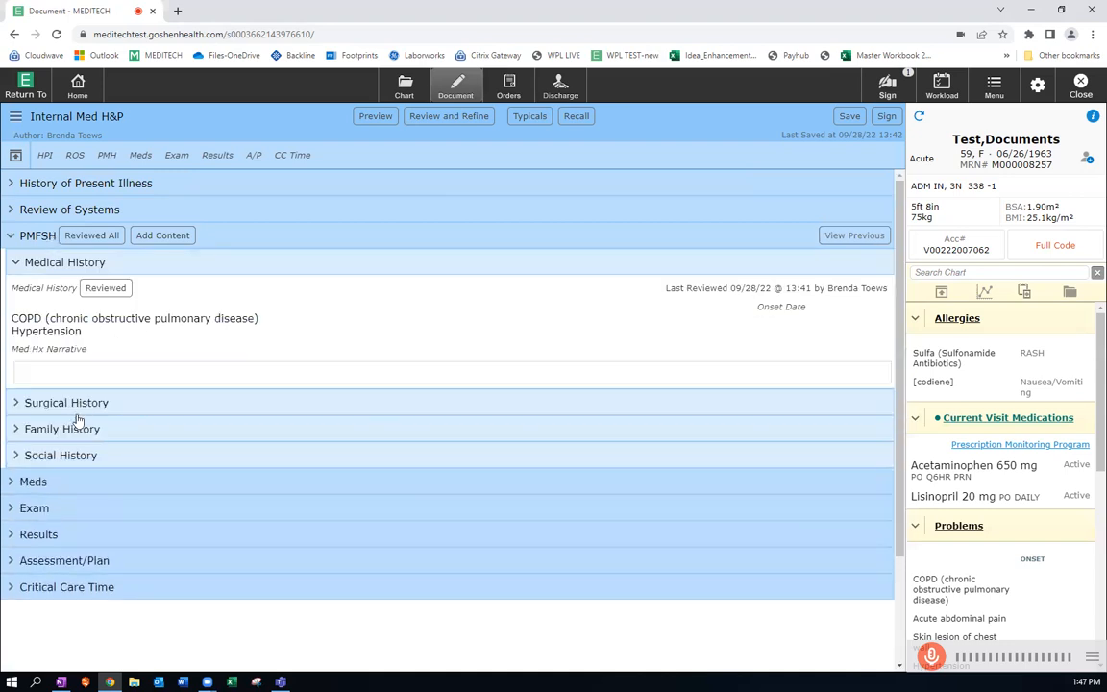
pyautogui.click(32, 483)
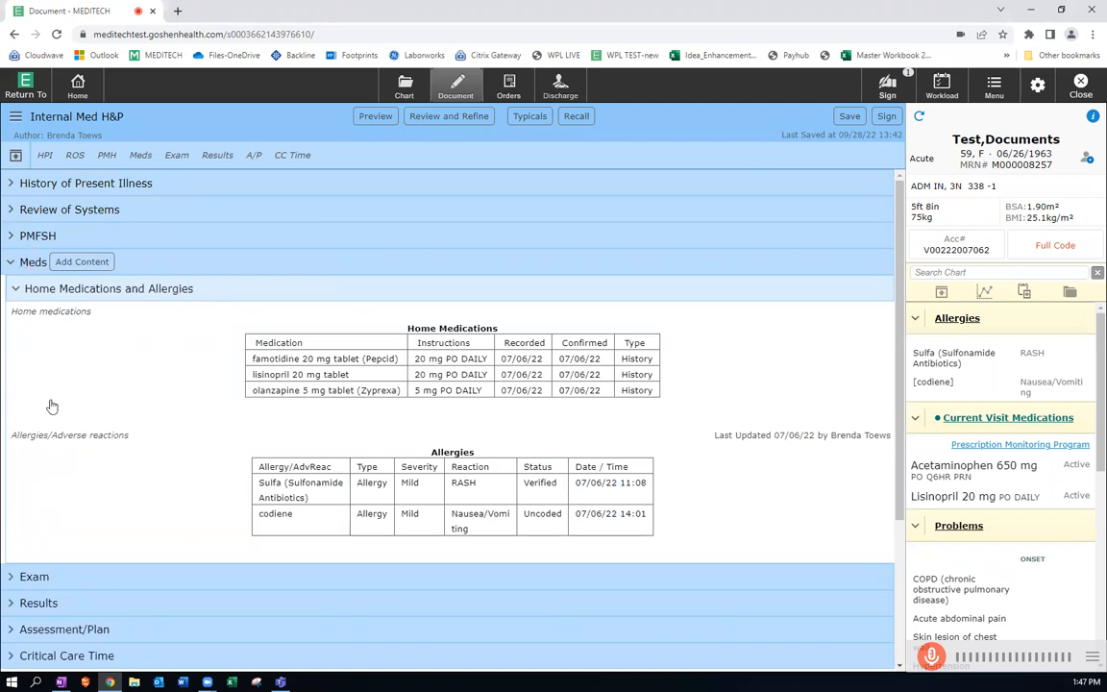
pyautogui.click(43, 578)
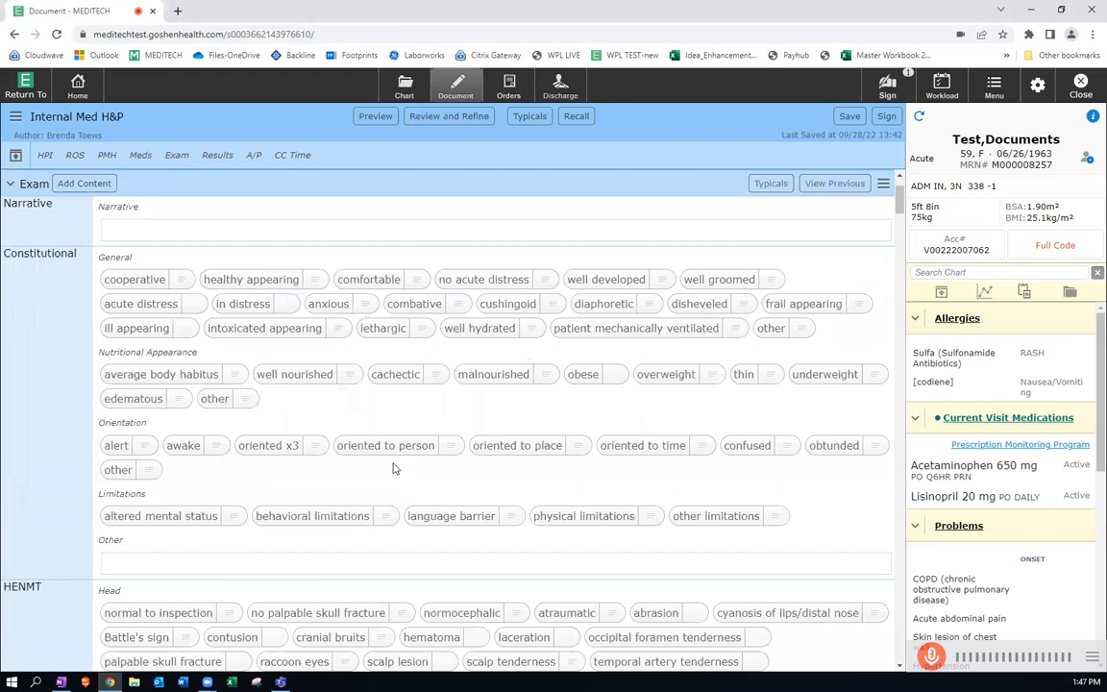
pyautogui.scroll(-5, 410, 459)
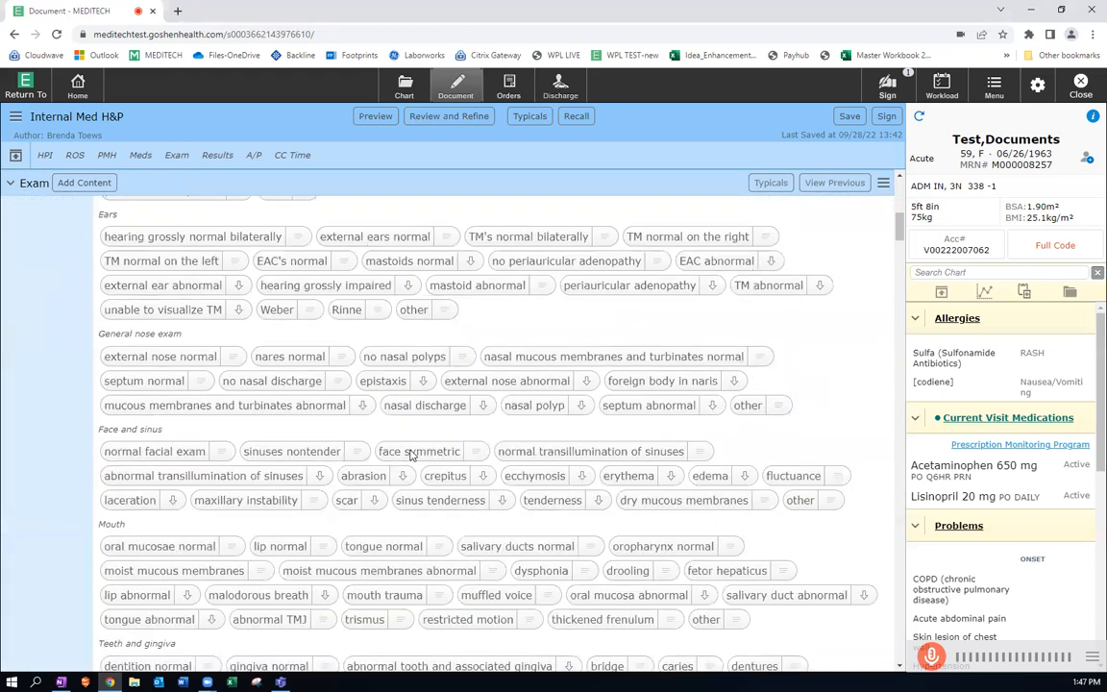
pyautogui.scroll(-6, 410, 454)
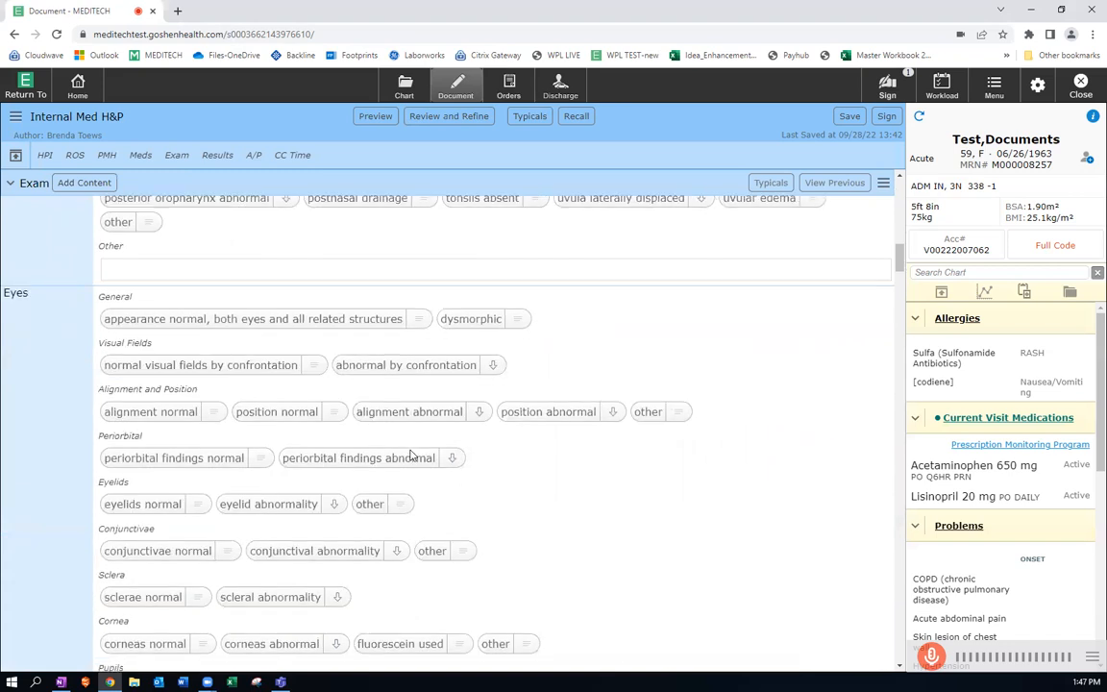
pyautogui.scroll(-2, 410, 455)
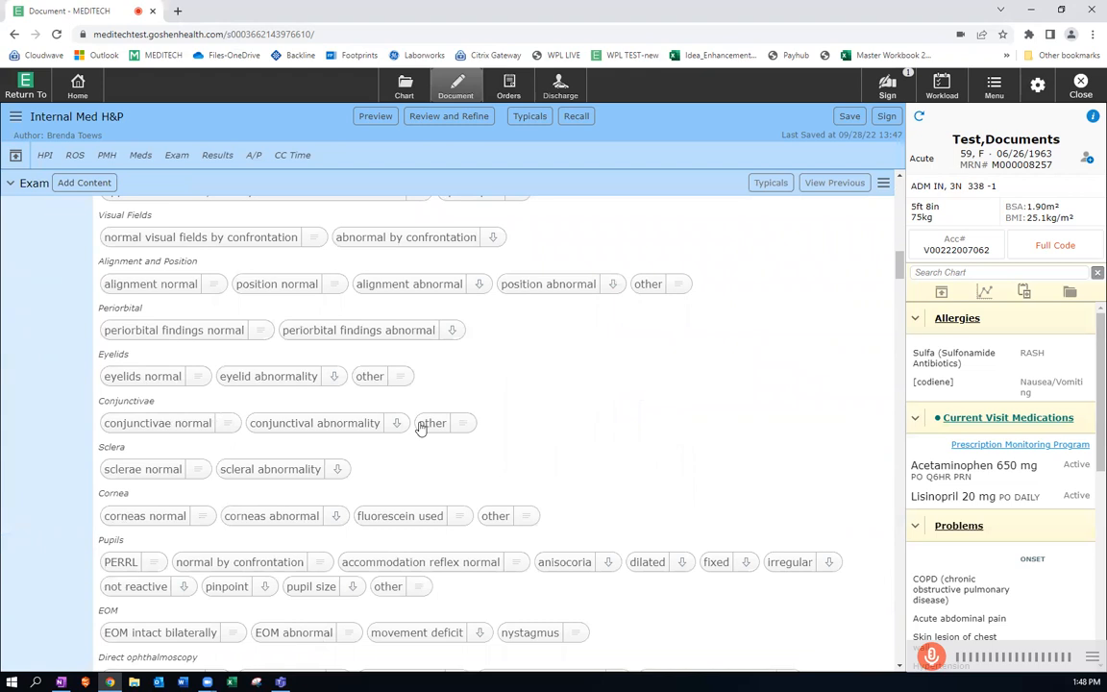
pyautogui.click(418, 117)
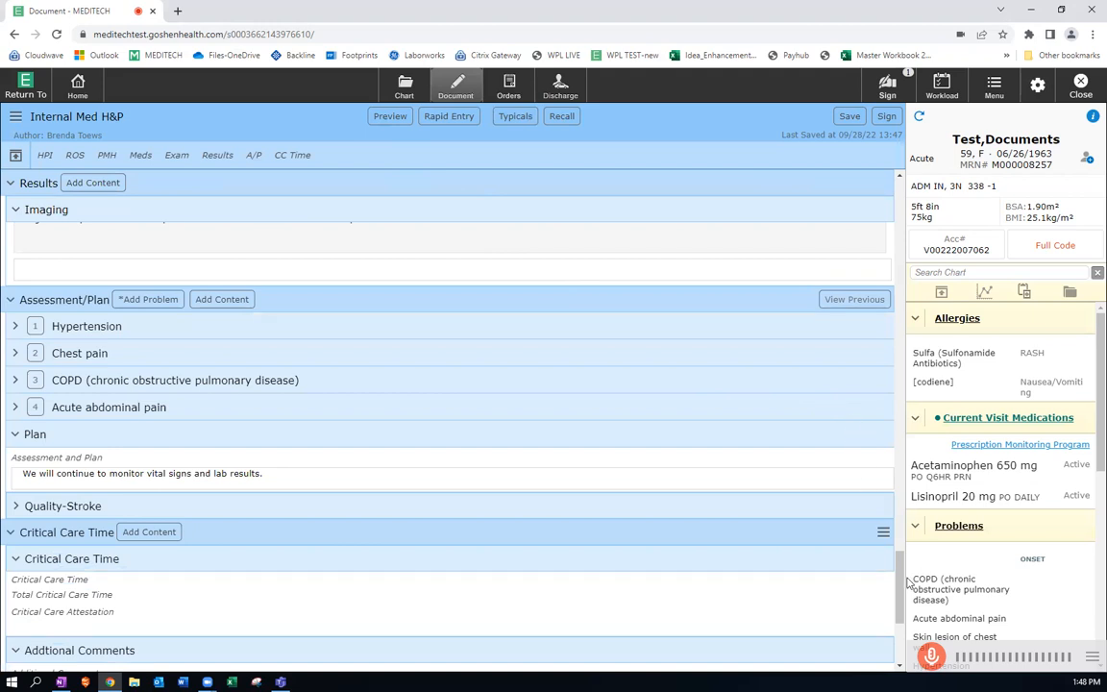
# View the previous Exam findings from the 09/28/2022 Internal Med Progress Note, and leave without applying them.
pyautogui.moveTo(896, 567); pyautogui.dragTo(892, 435)
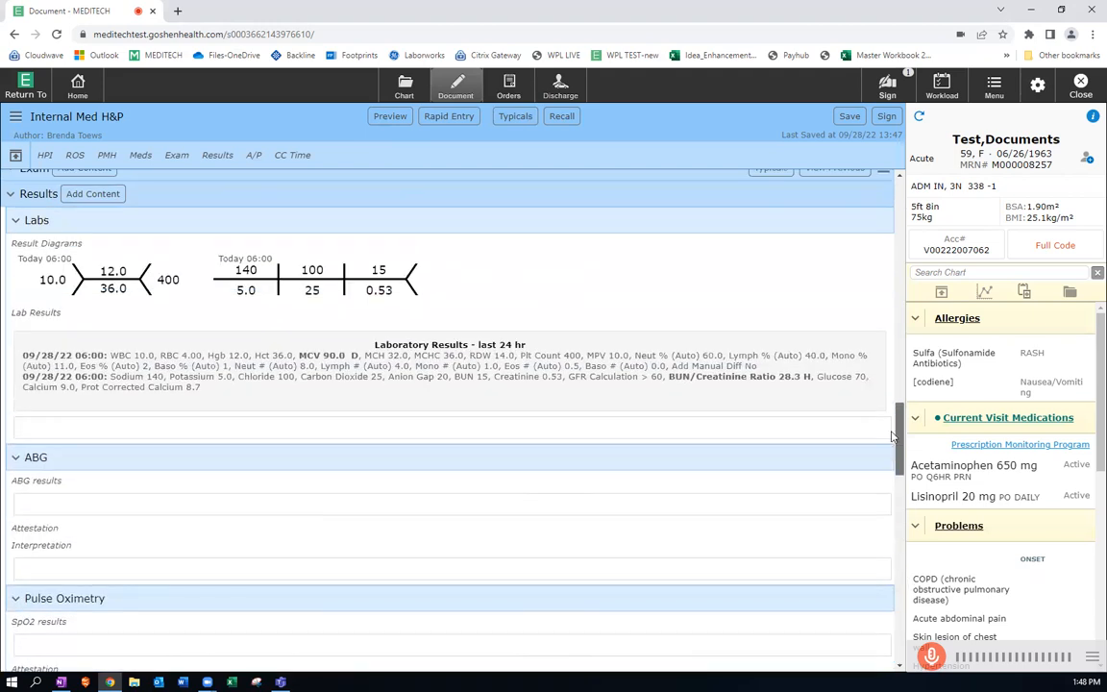
pyautogui.scroll(2, 615, 445)
pyautogui.scroll(4, 615, 445)
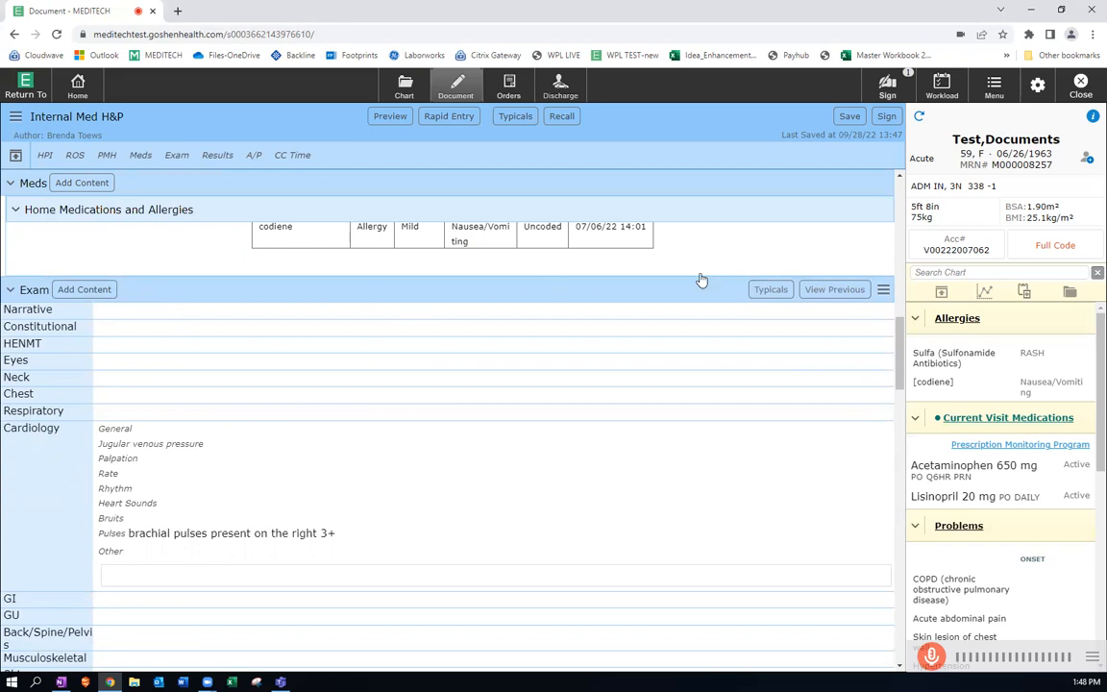
pyautogui.click(854, 290)
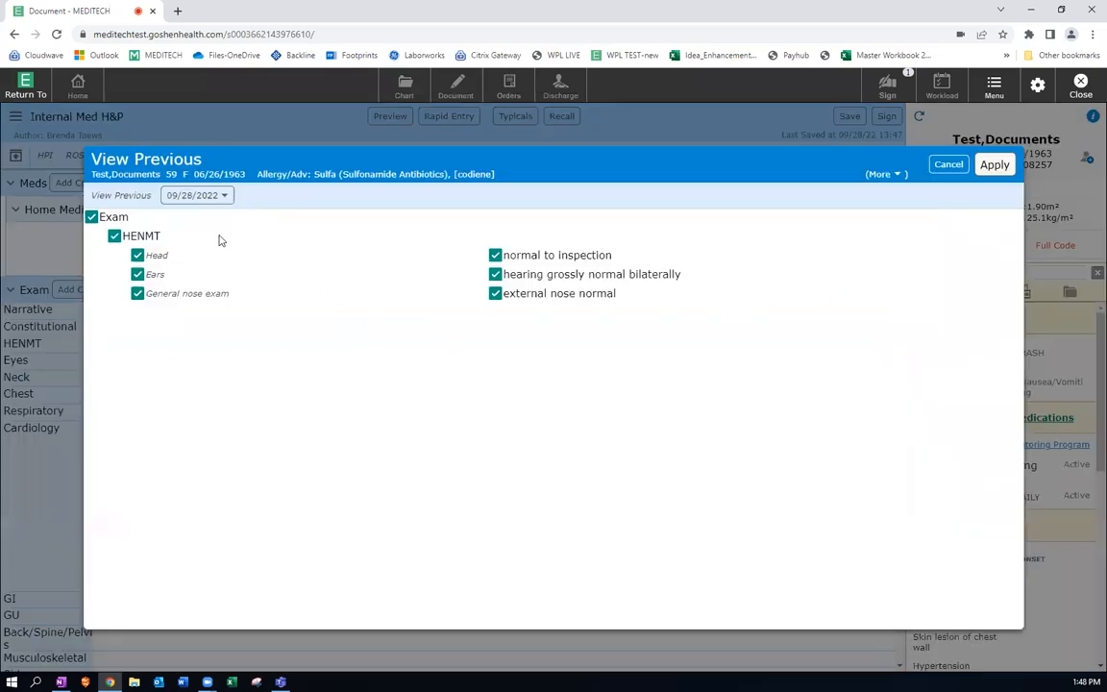
pyautogui.click(227, 198)
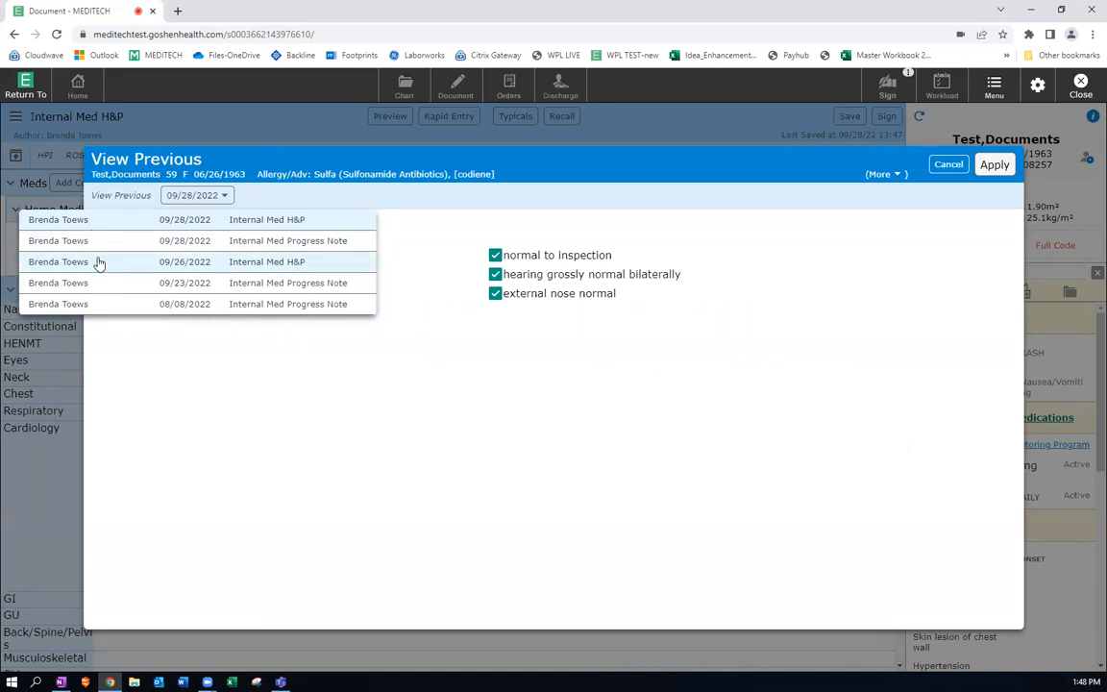
pyautogui.click(312, 246)
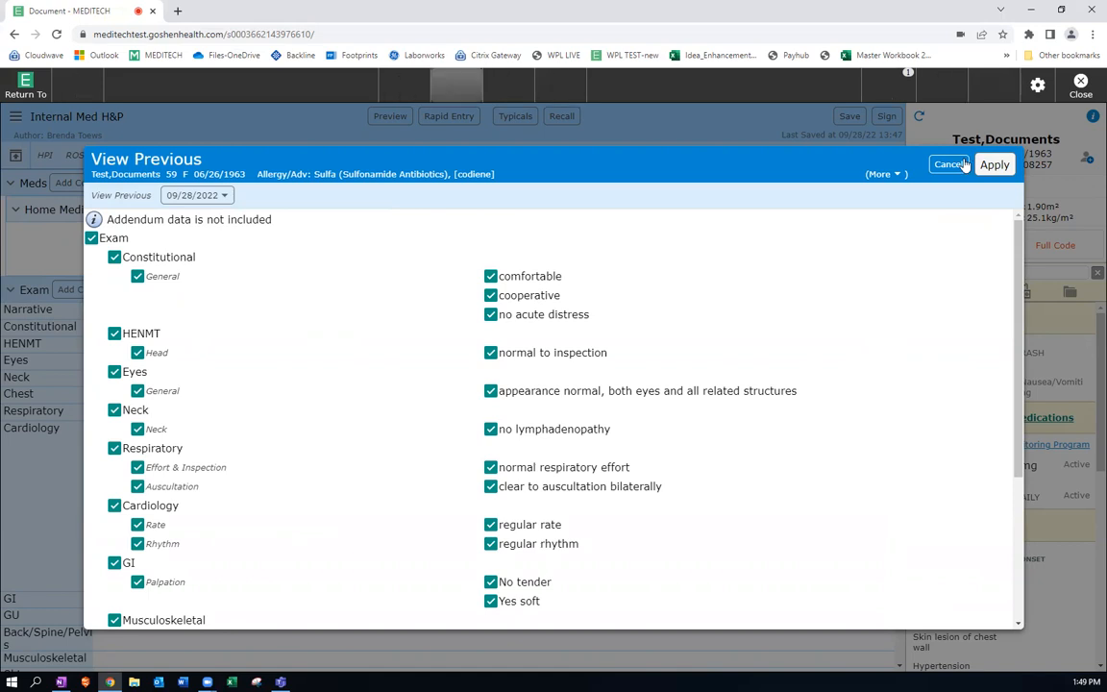
pyautogui.click(951, 164)
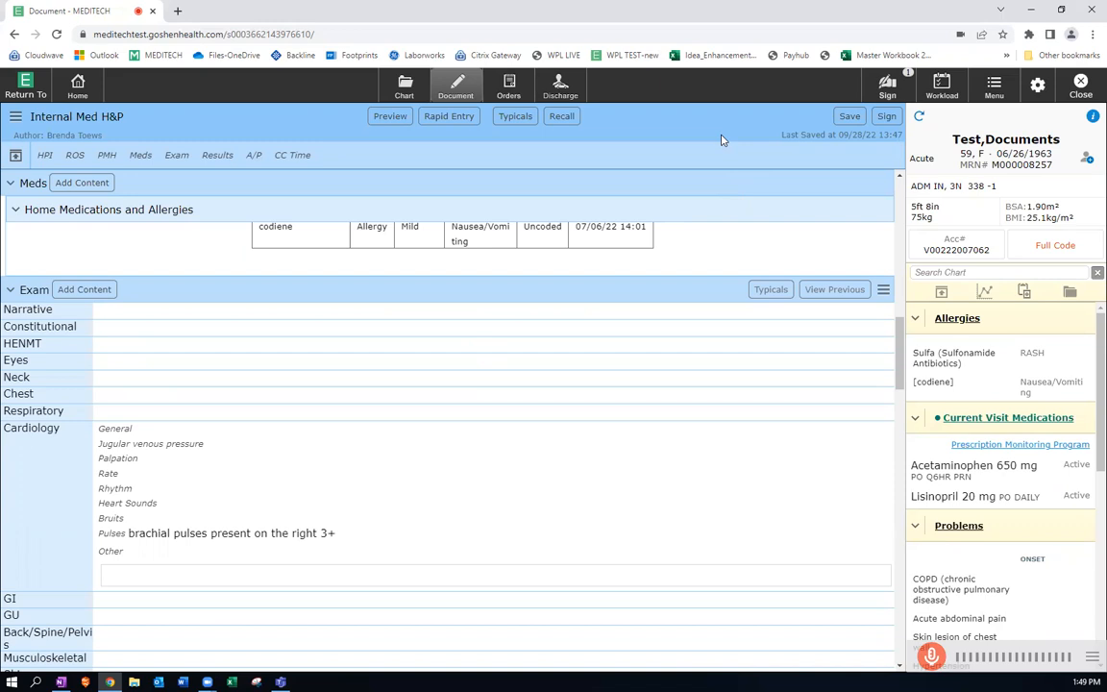
# Save the Internal Med H&P note as a draft, and reopen the draft with the 09/28/22 13:37 encounter.
pyautogui.click(849, 118)
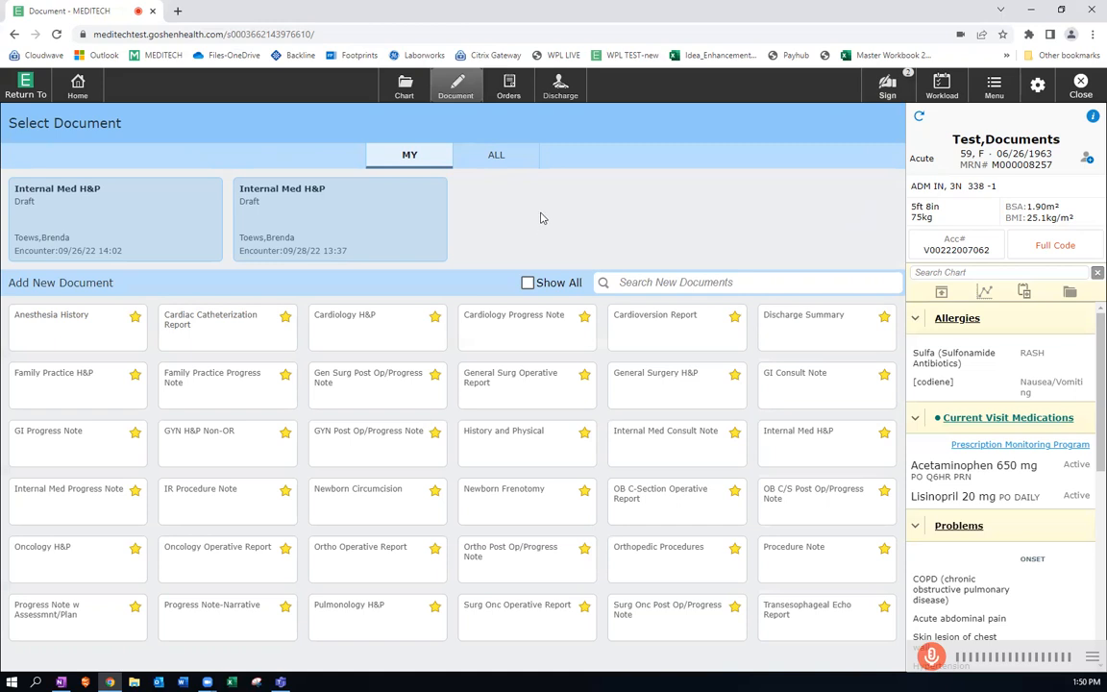
pyautogui.click(382, 205)
pyautogui.scroll(-5, 382, 206)
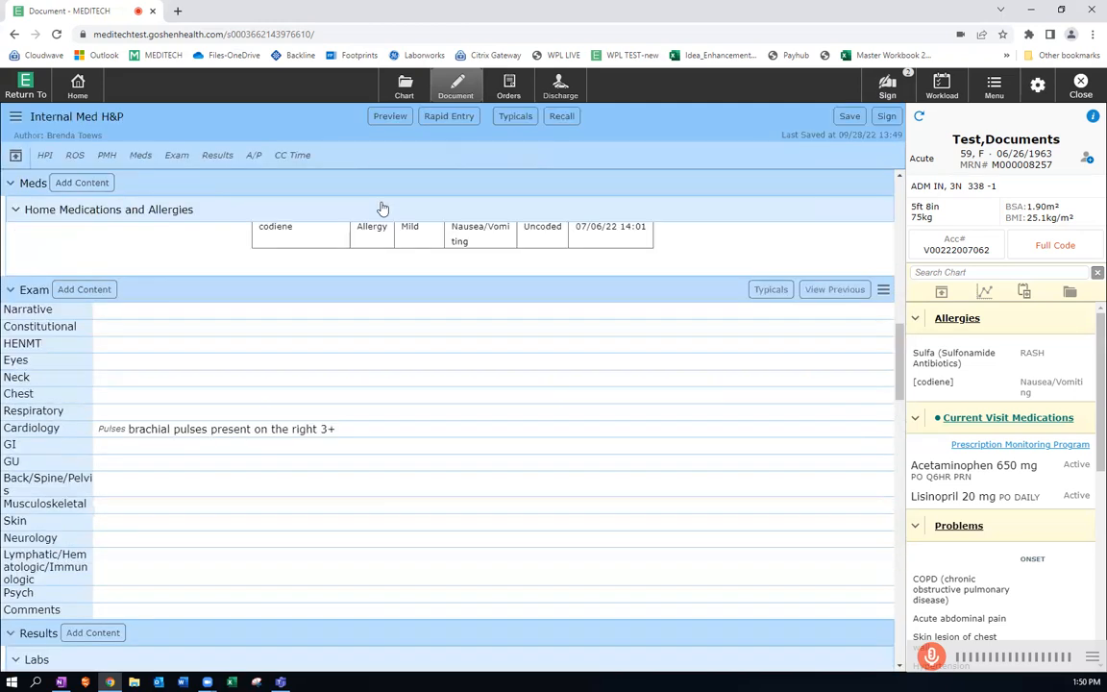
# Submit and sign the Internal Med H&P note with the Medical document specialty, entering the signing PIN.
pyautogui.click(886, 117)
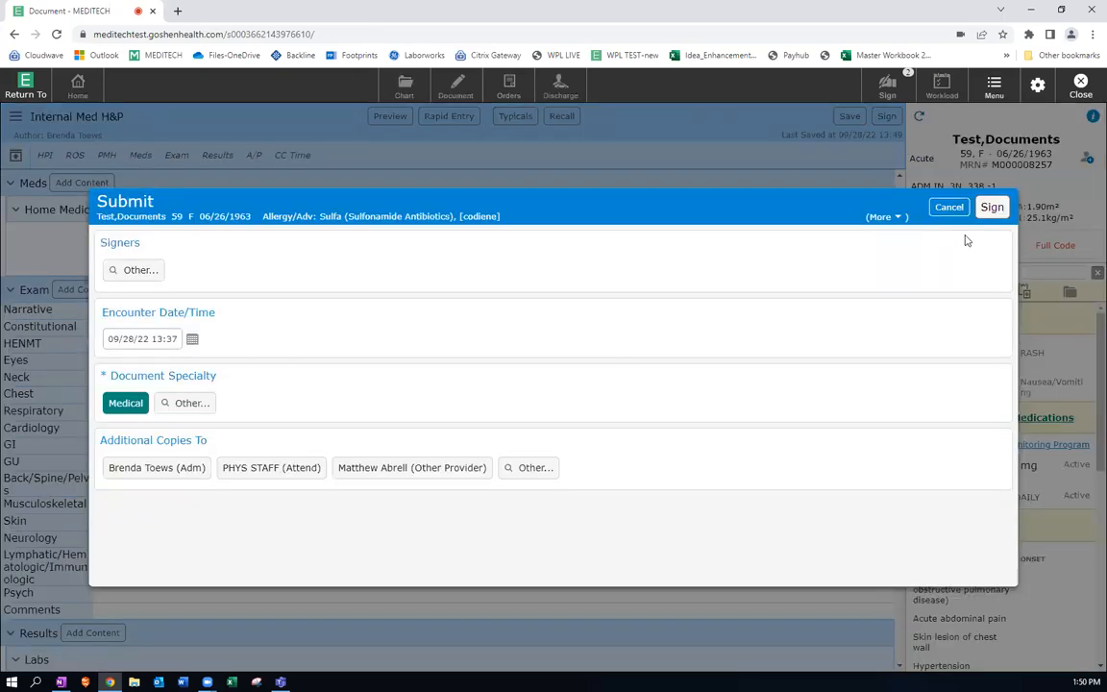
pyautogui.click(992, 207)
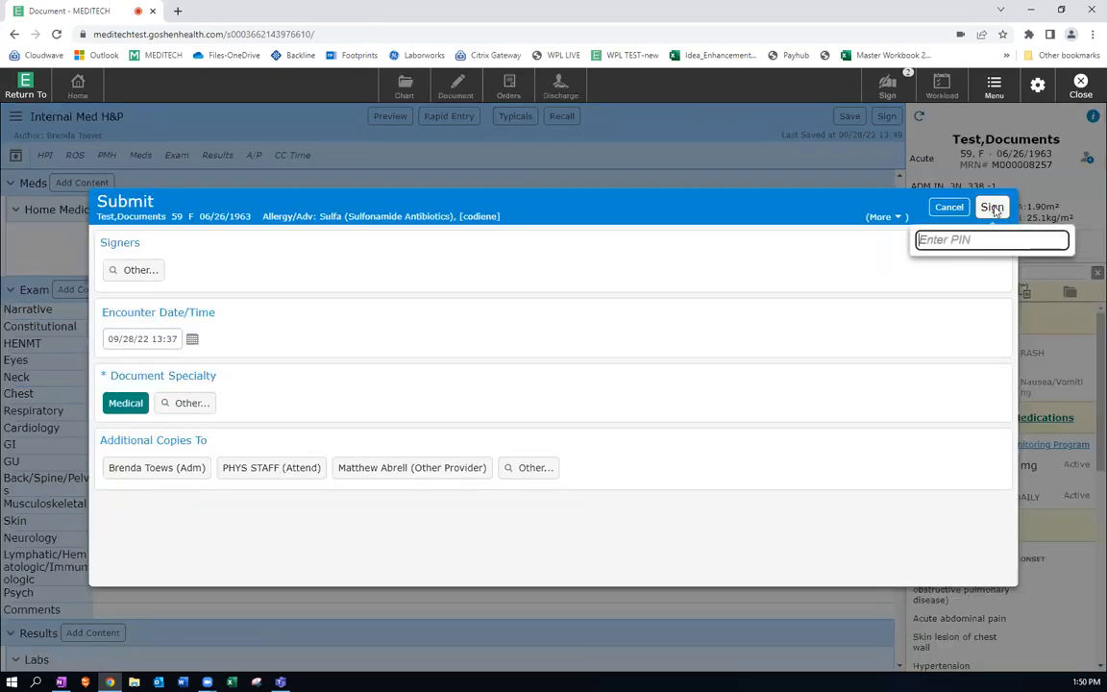
pyautogui.write('••••')
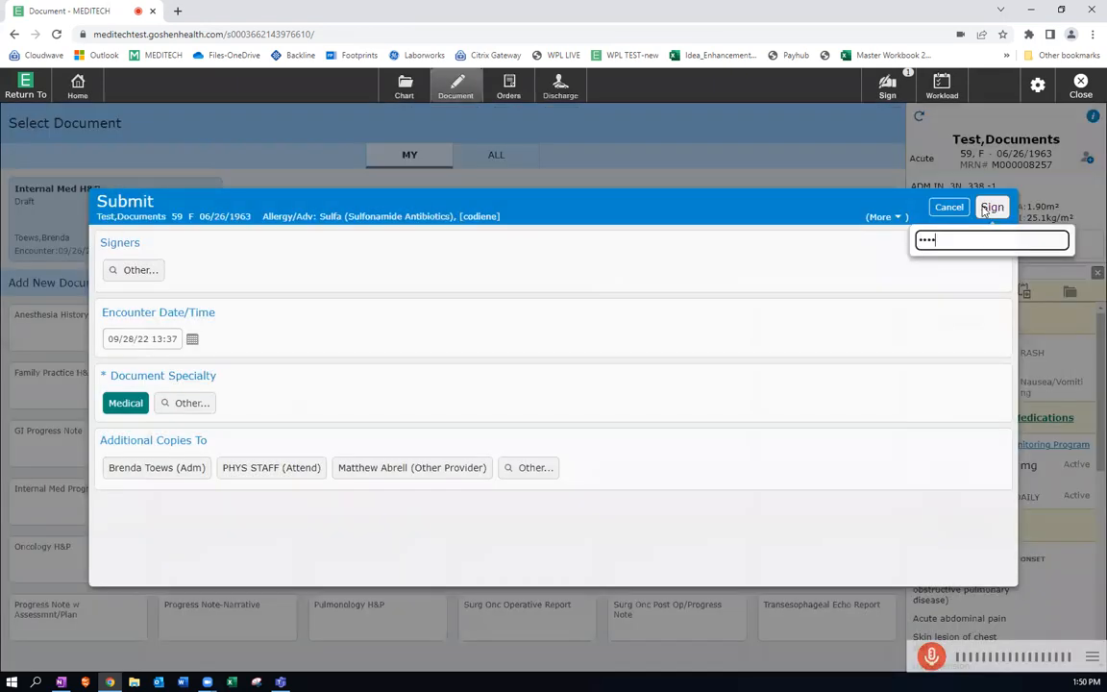
pyautogui.click(989, 208)
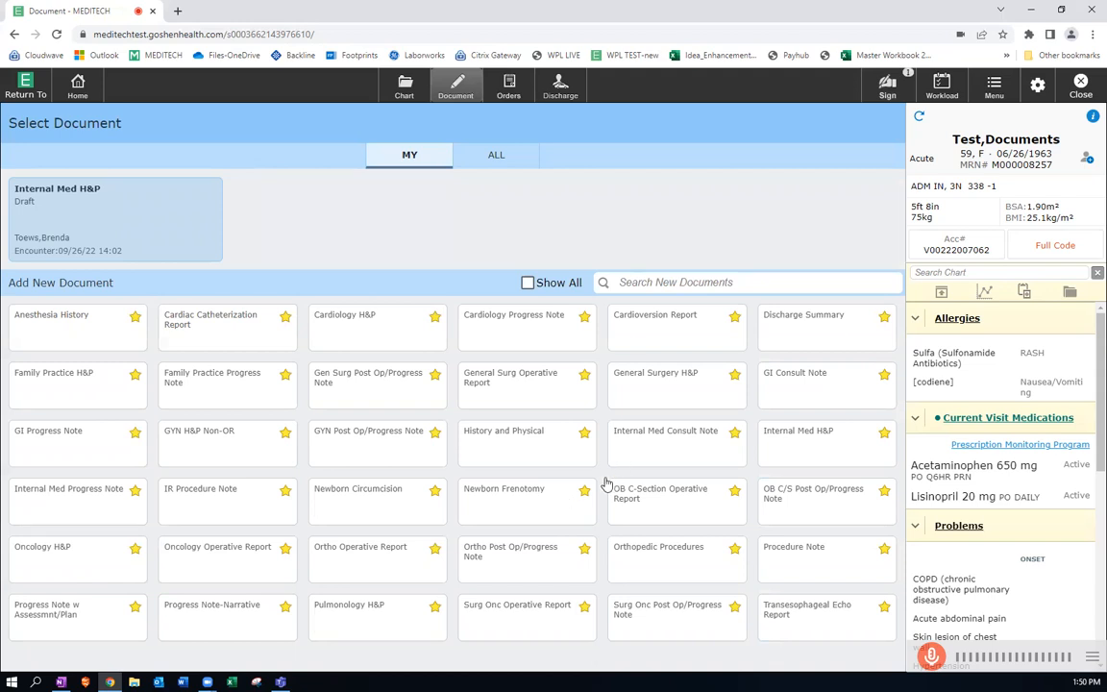
# Start a new Internal Med Consult Note, and delete the pending document.
pyautogui.click(677, 450)
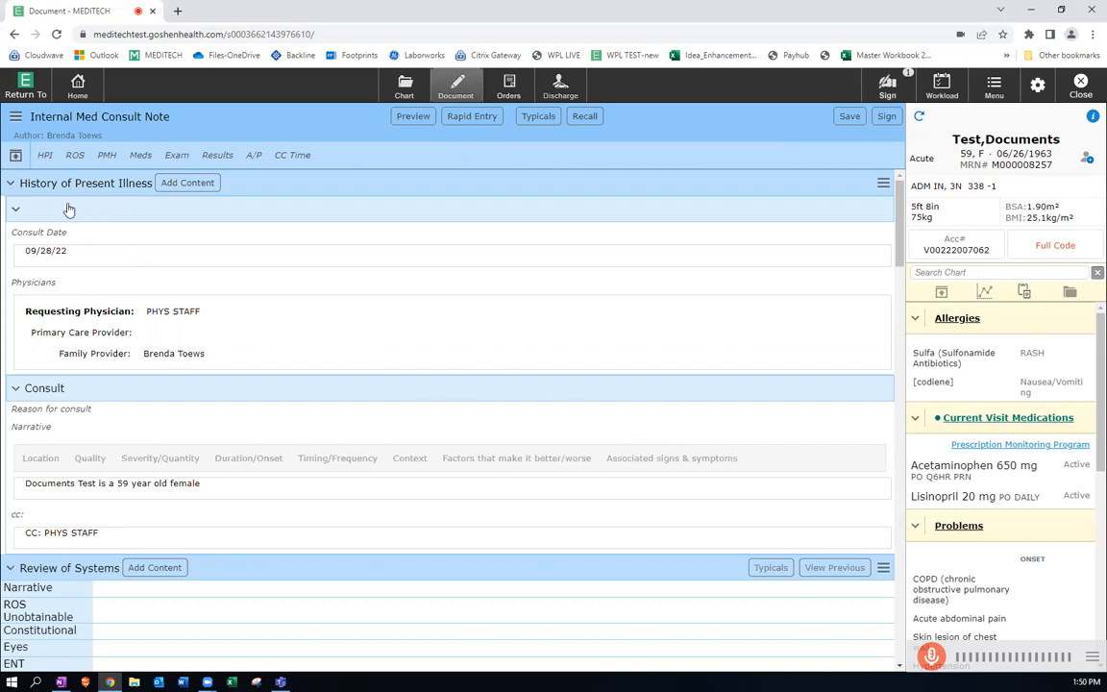
pyautogui.click(16, 120)
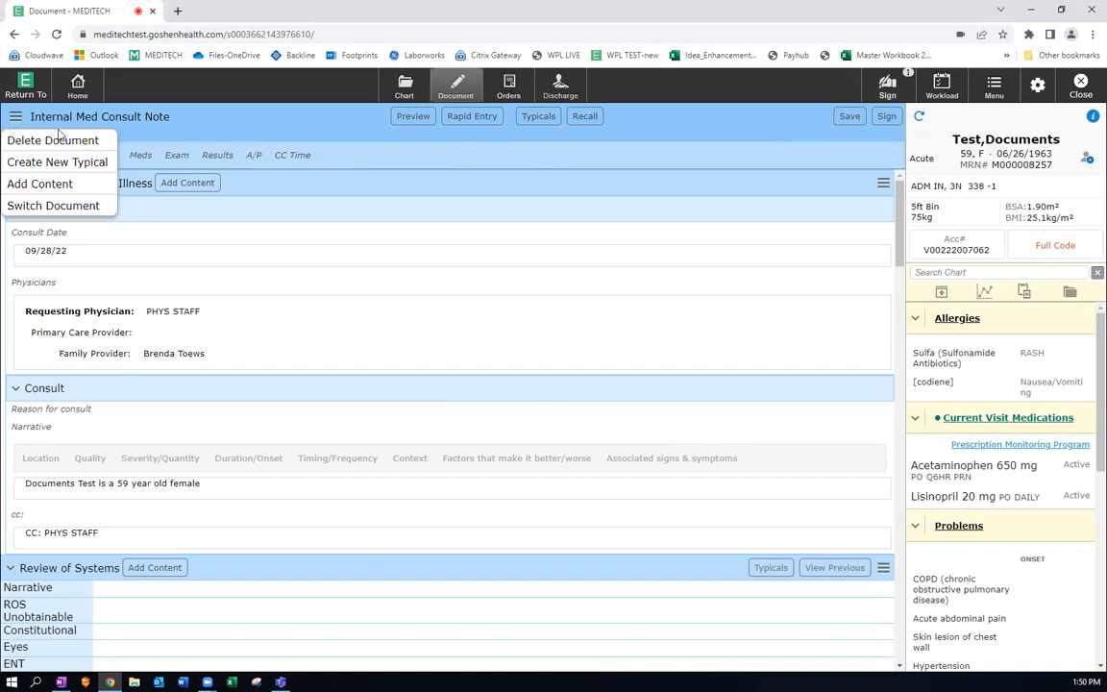
pyautogui.click(75, 142)
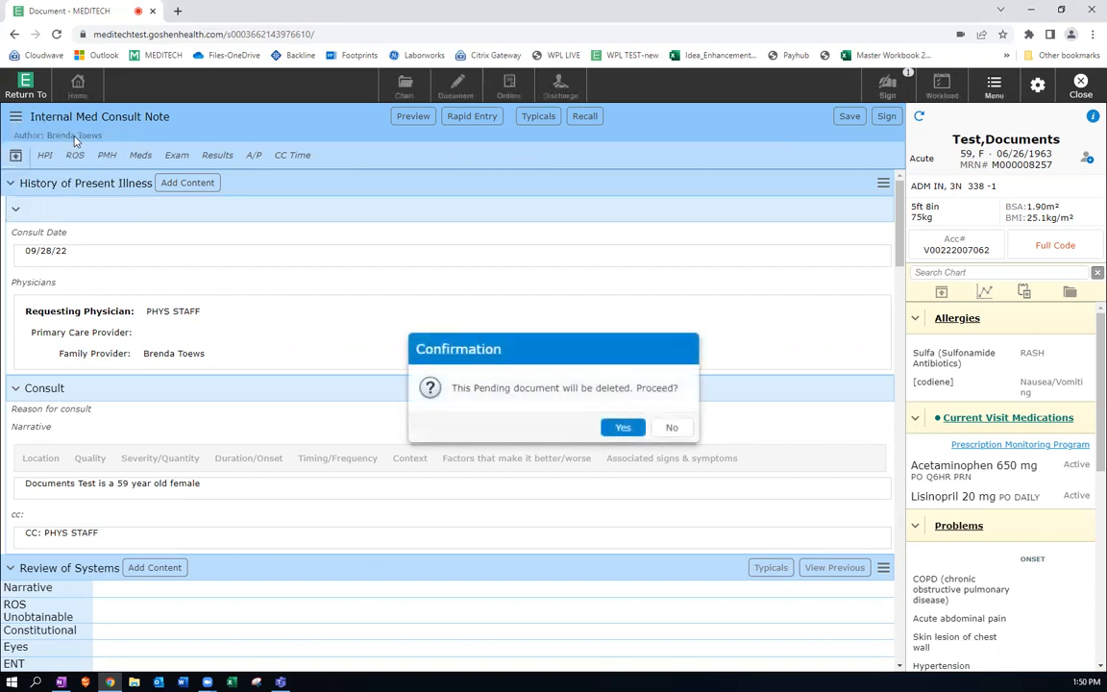
pyautogui.click(624, 428)
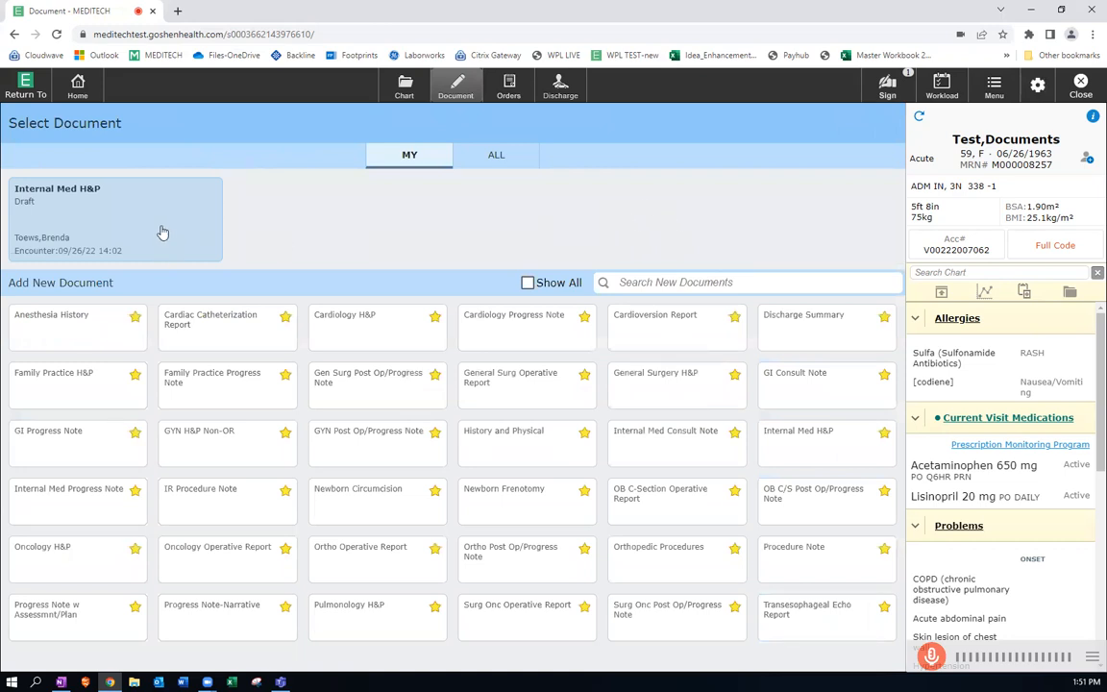
# Open the 09/26/22 Internal Med H&P draft, request and decline its cancellation, and save it as a draft.
pyautogui.click(161, 229)
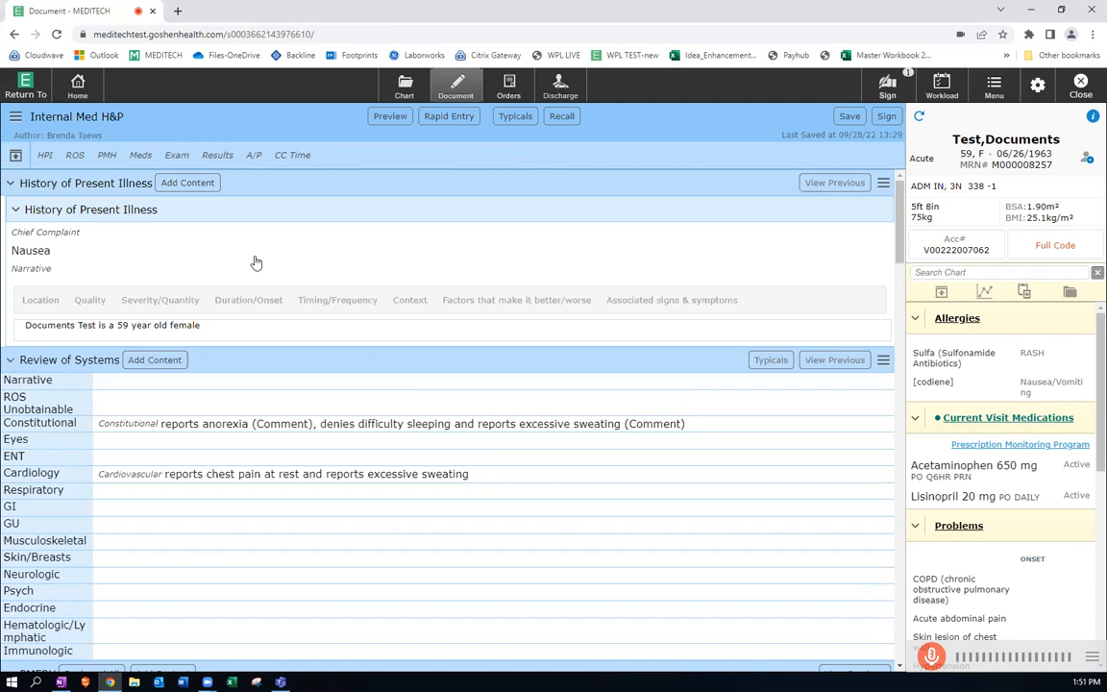
pyautogui.click(15, 119)
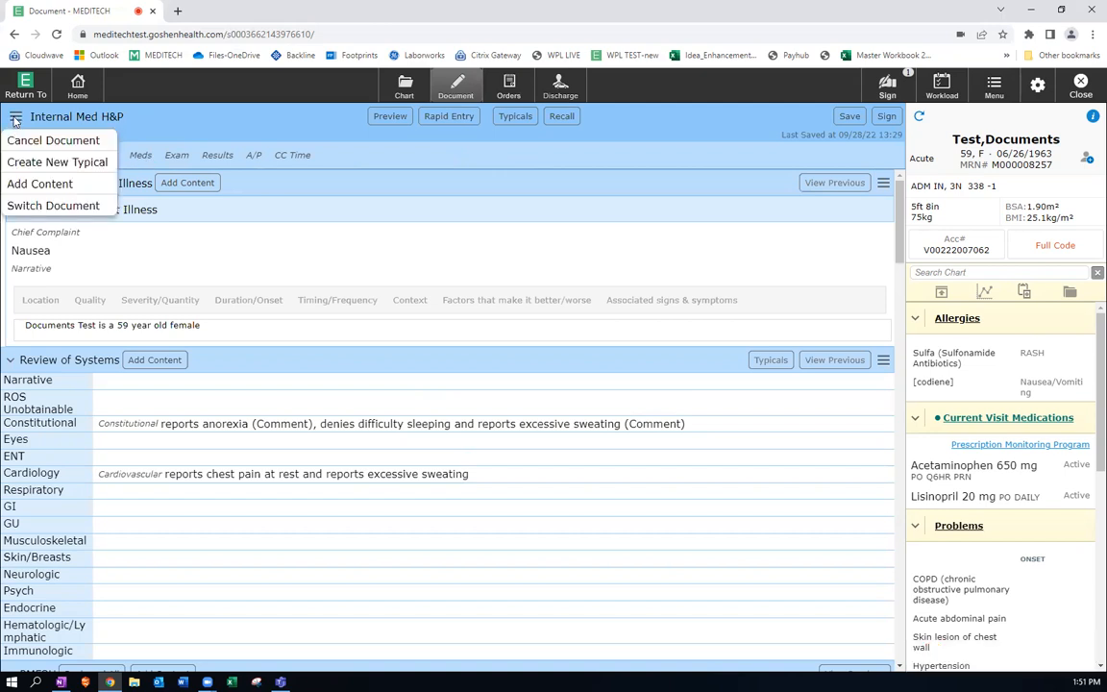
pyautogui.click(73, 140)
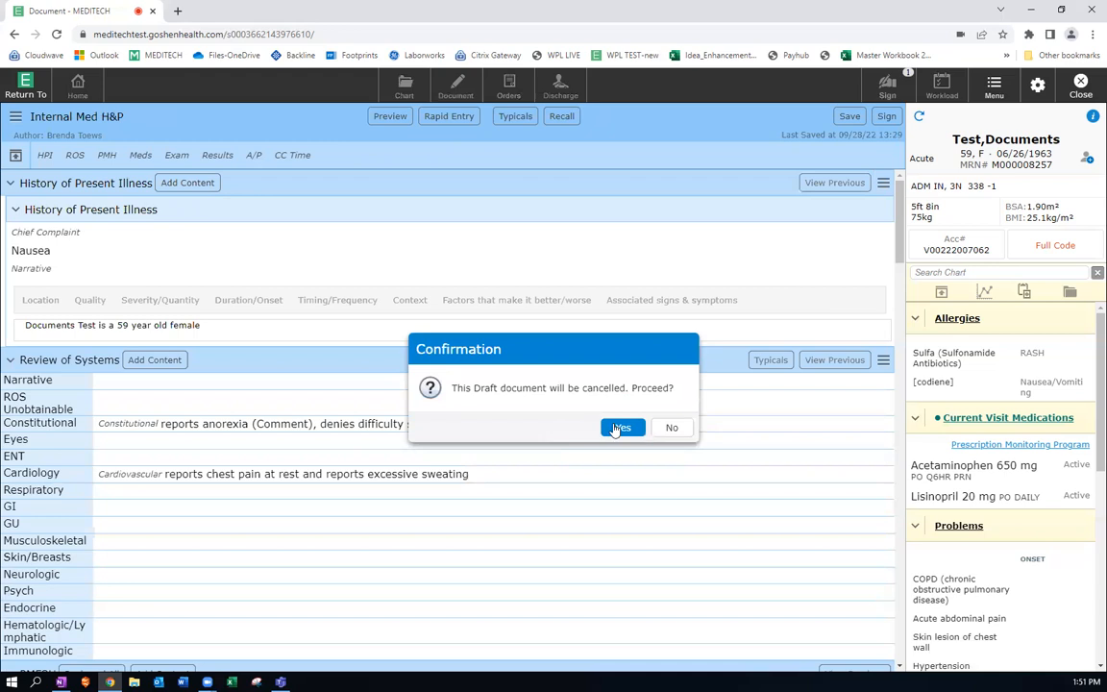
pyautogui.click(677, 427)
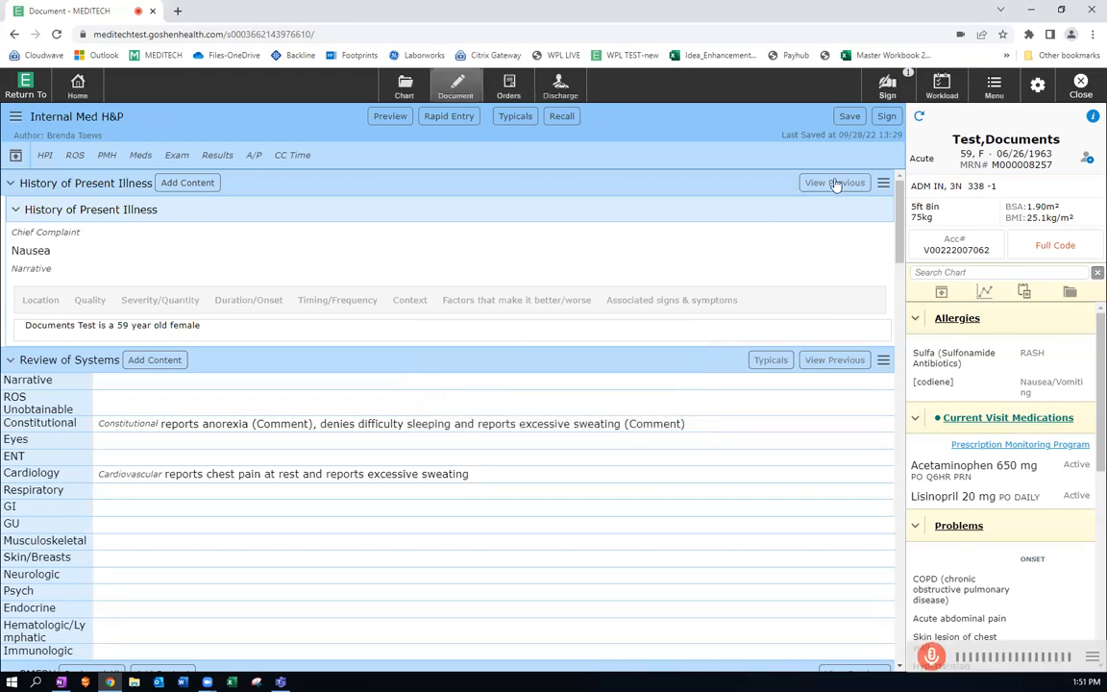
pyautogui.click(851, 116)
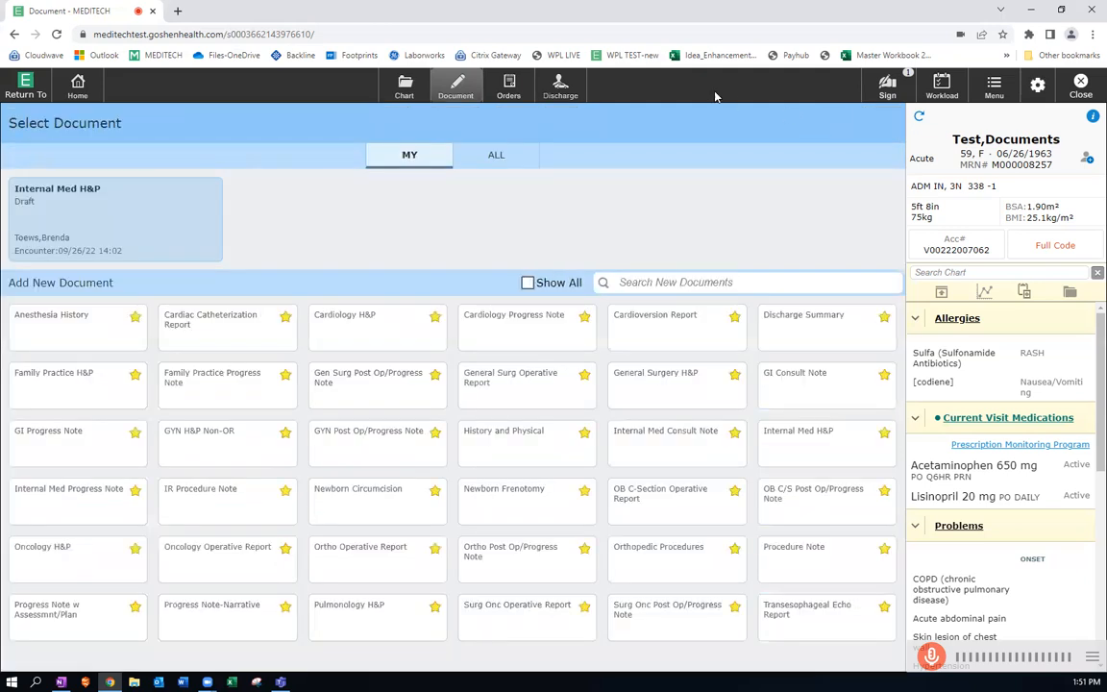
# From the chart's provider notes, start an addendum to today's signed 13:10 Internal Medicine History & Physical with the text "Add text here".
pyautogui.click(404, 88)
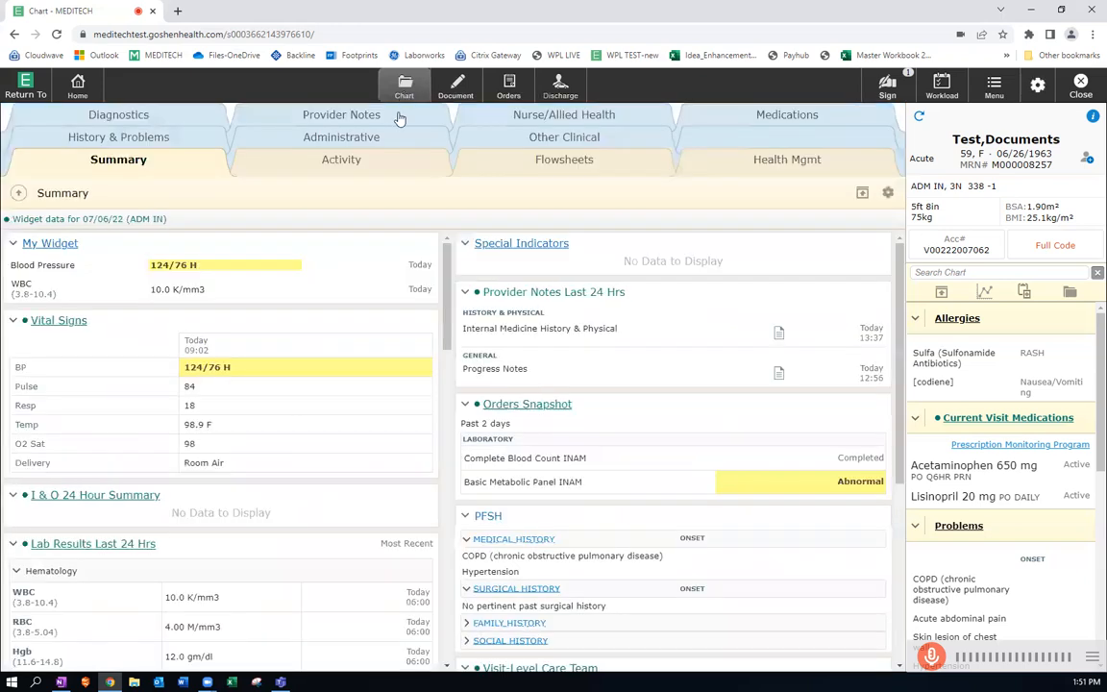
pyautogui.click(399, 117)
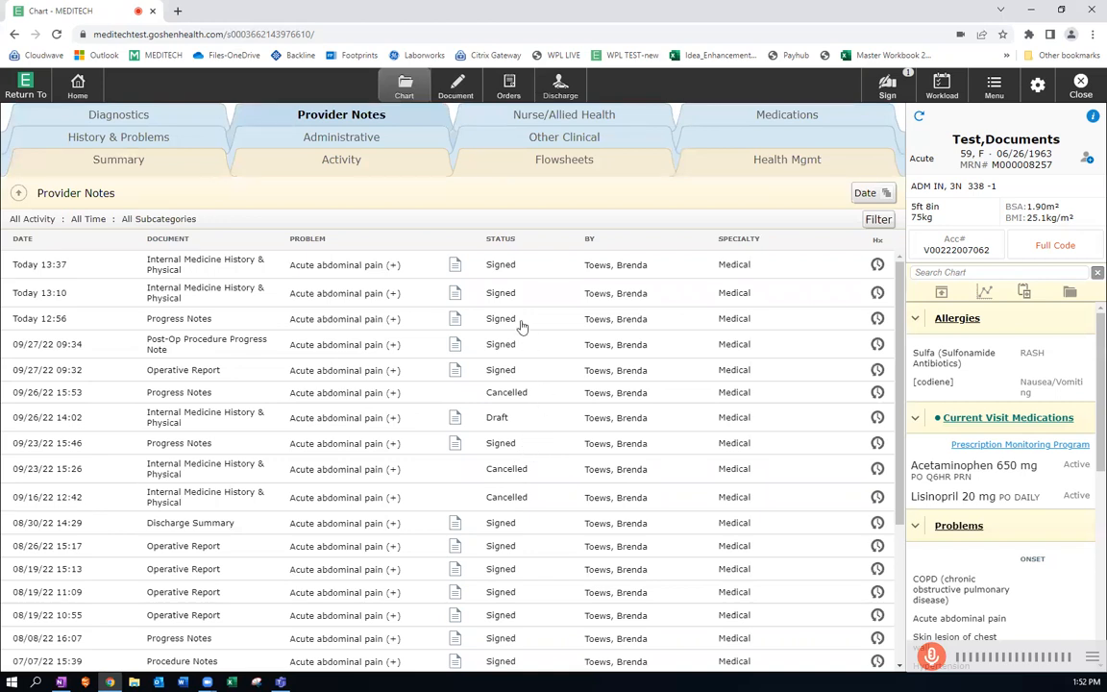
pyautogui.click(455, 293)
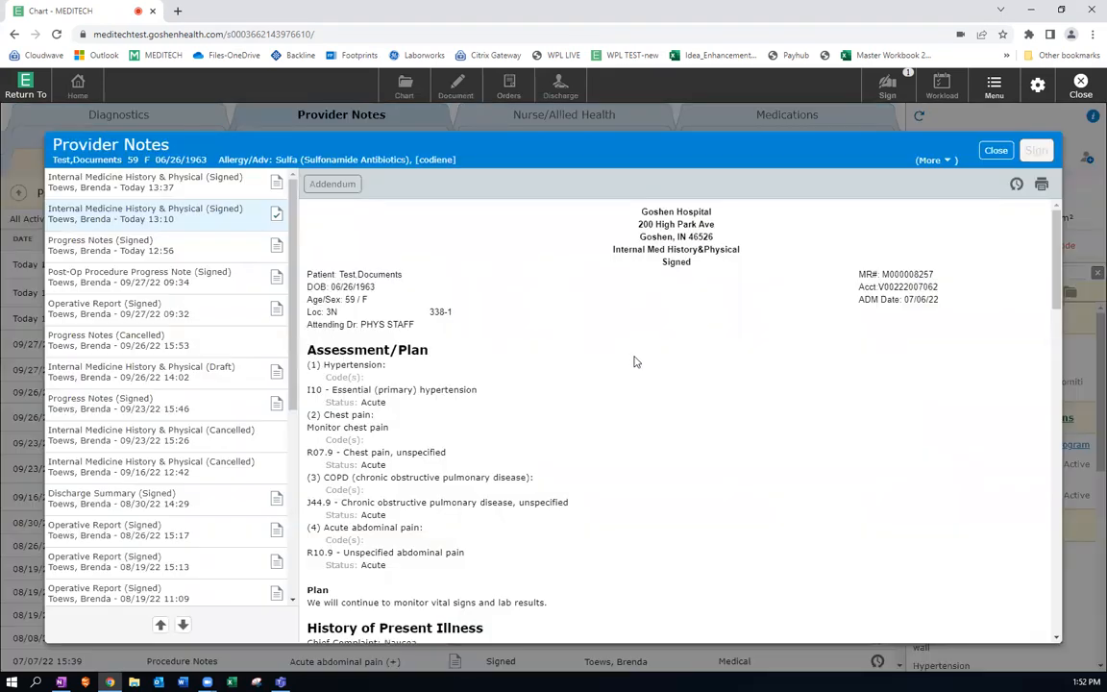
pyautogui.click(349, 185)
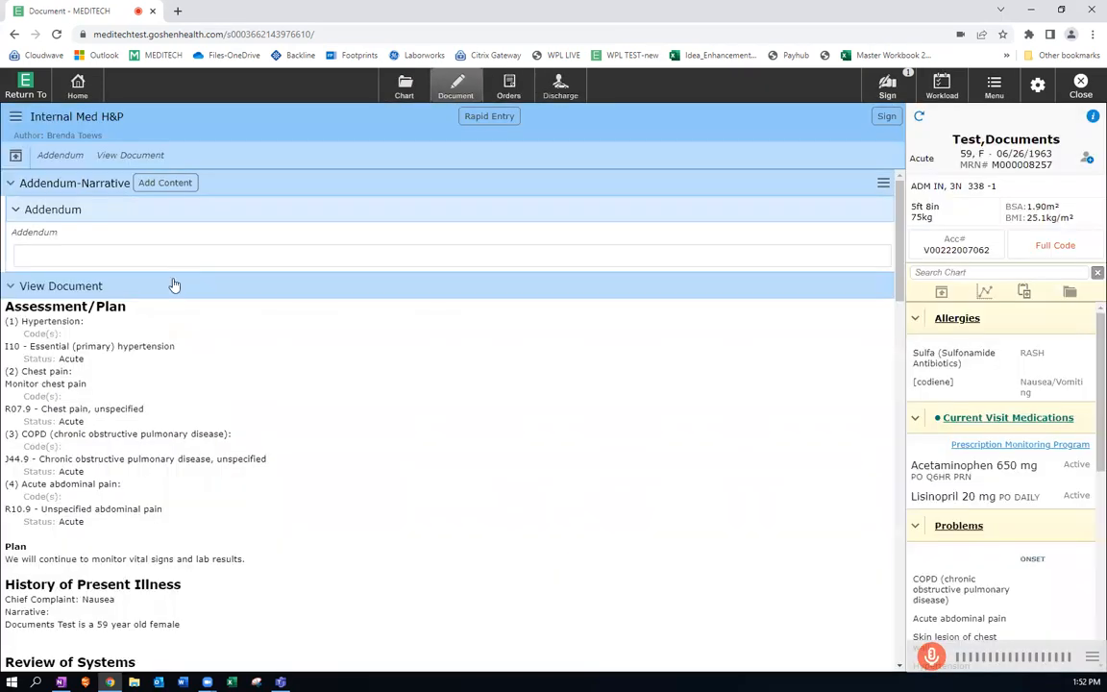
pyautogui.write('Ad')
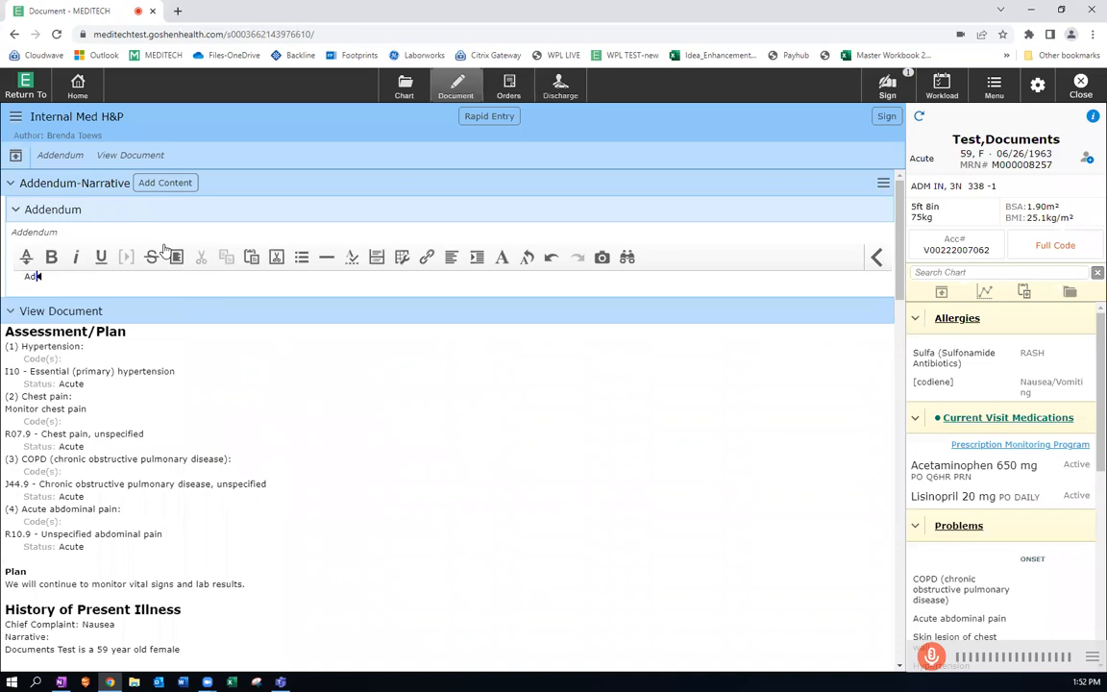
pyautogui.write('d text here')
# Submit and sign the addendum with the Medical document specialty and 09/28/22 13:10 encounter, entering the signing PIN.
pyautogui.click(884, 117)
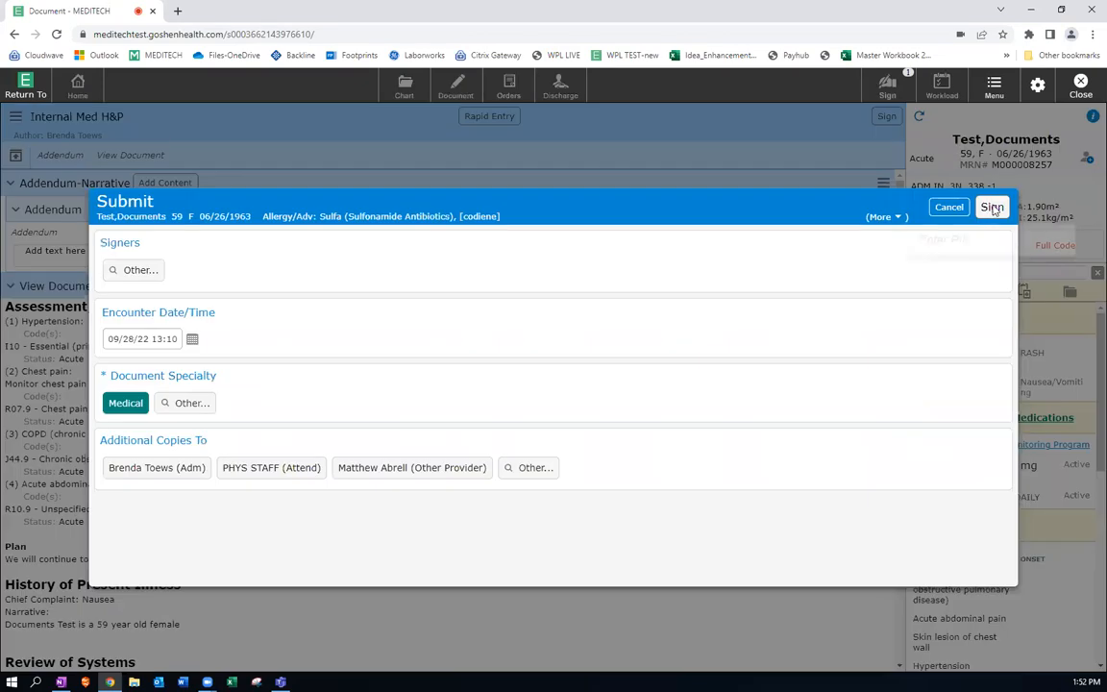
pyautogui.click(990, 208)
pyautogui.write('****')
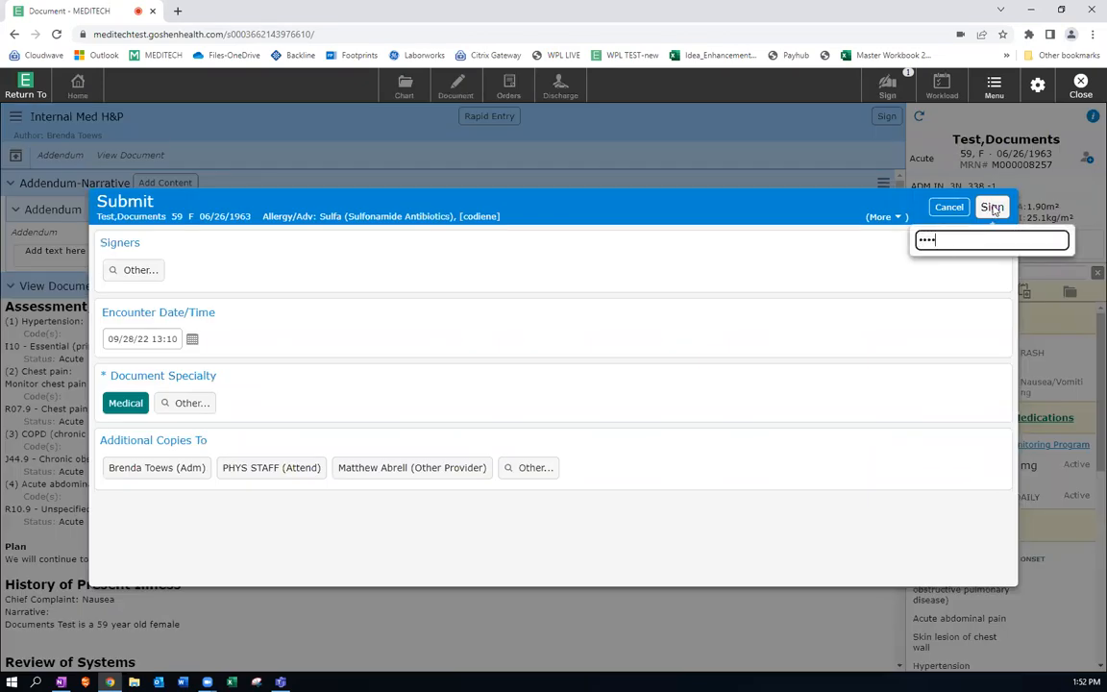
pyautogui.press('Return')
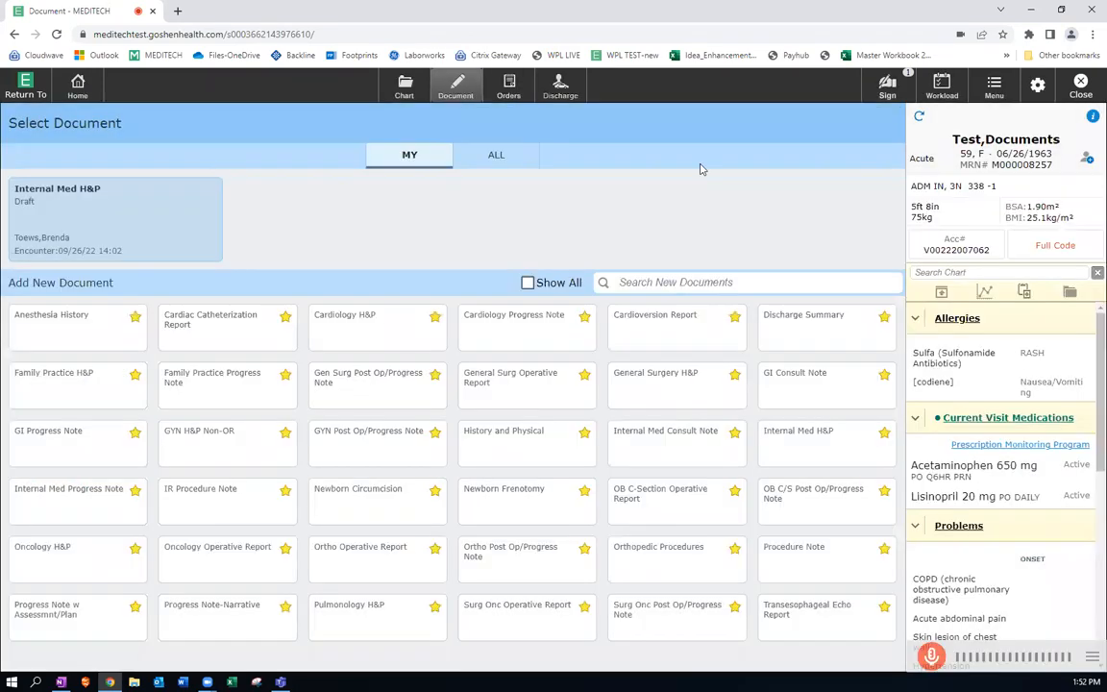
# Review the addendum in the chart's 13:10 Internal Medicine History & Physical provider note, and close the note viewer.
pyautogui.click(405, 89)
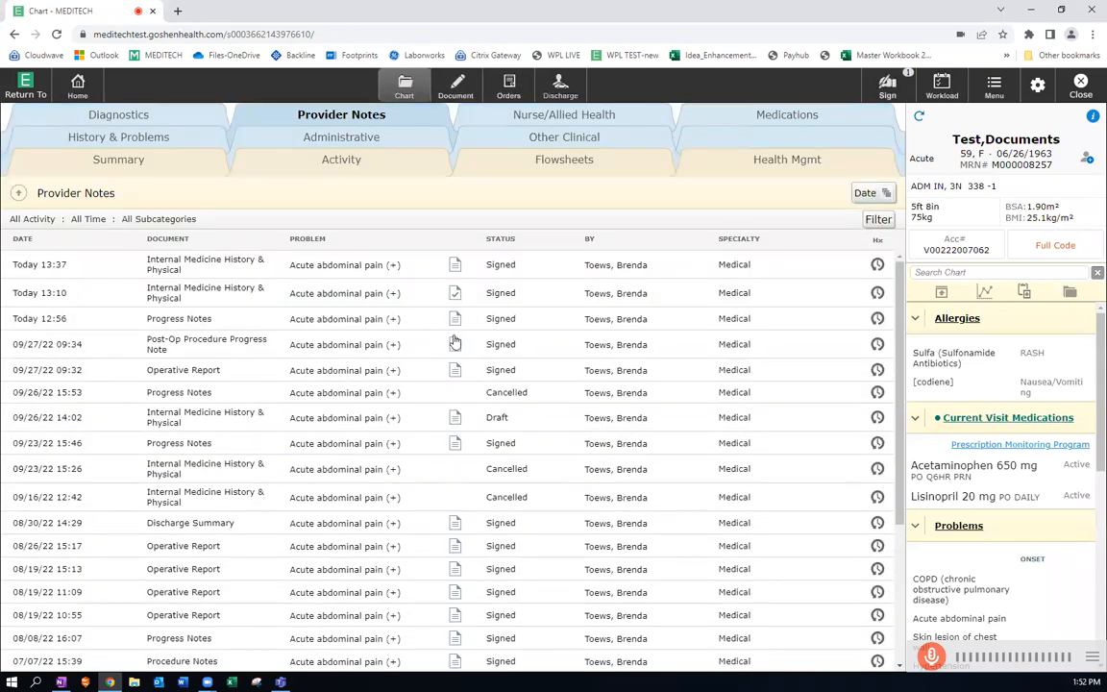
pyautogui.click(455, 420)
pyautogui.click(455, 293)
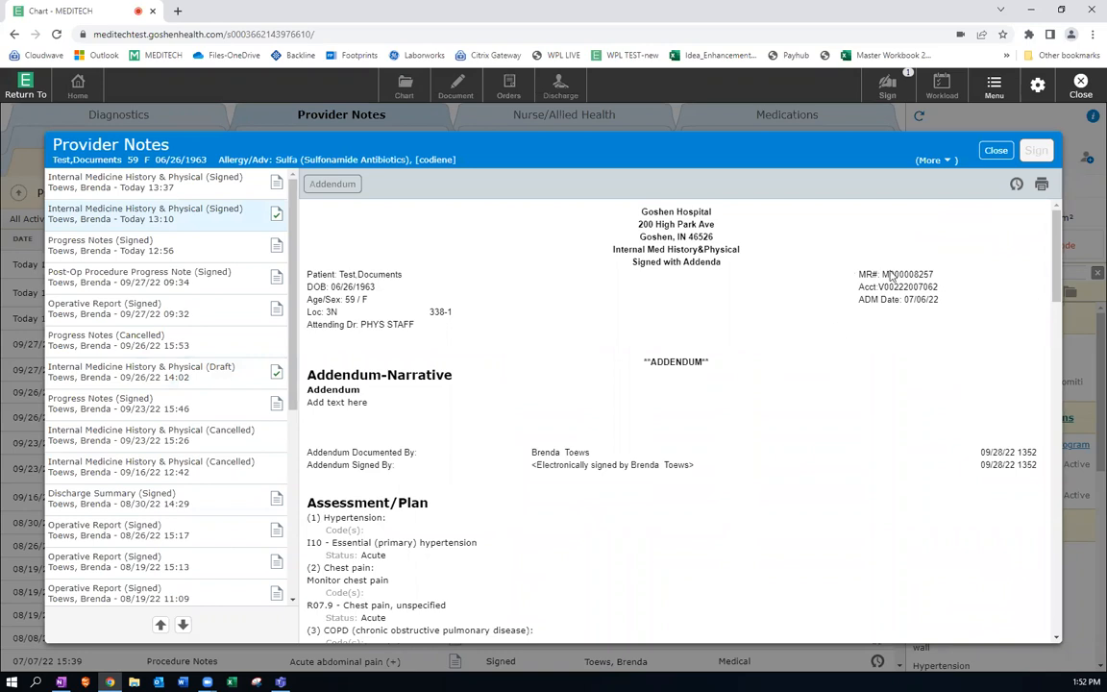
pyautogui.click(994, 152)
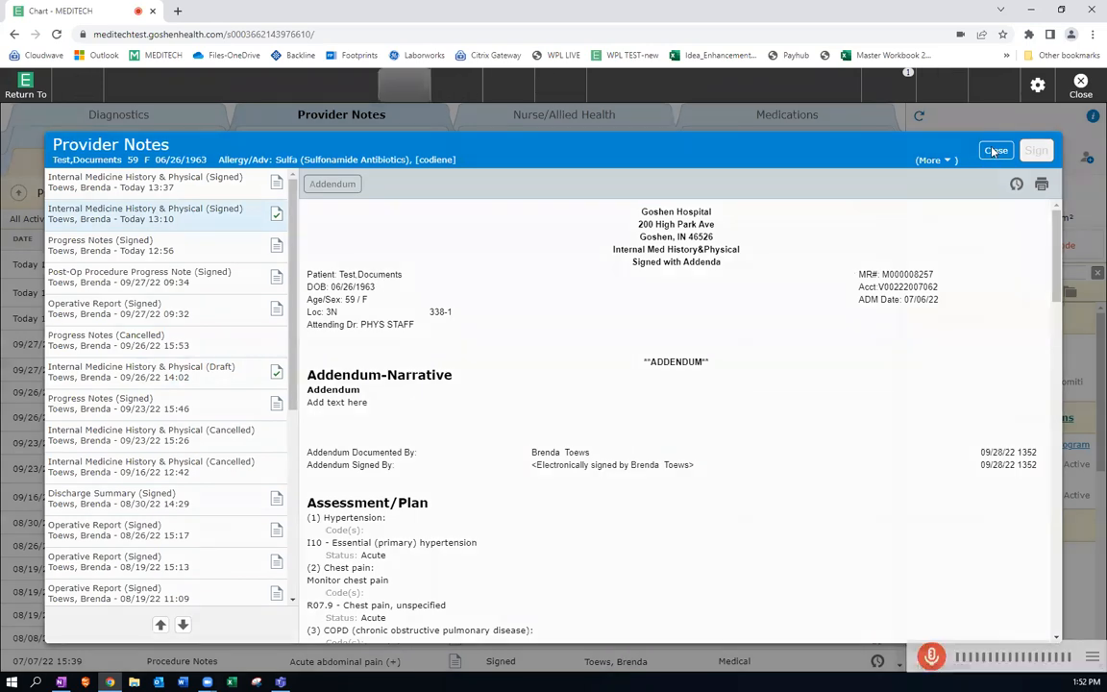